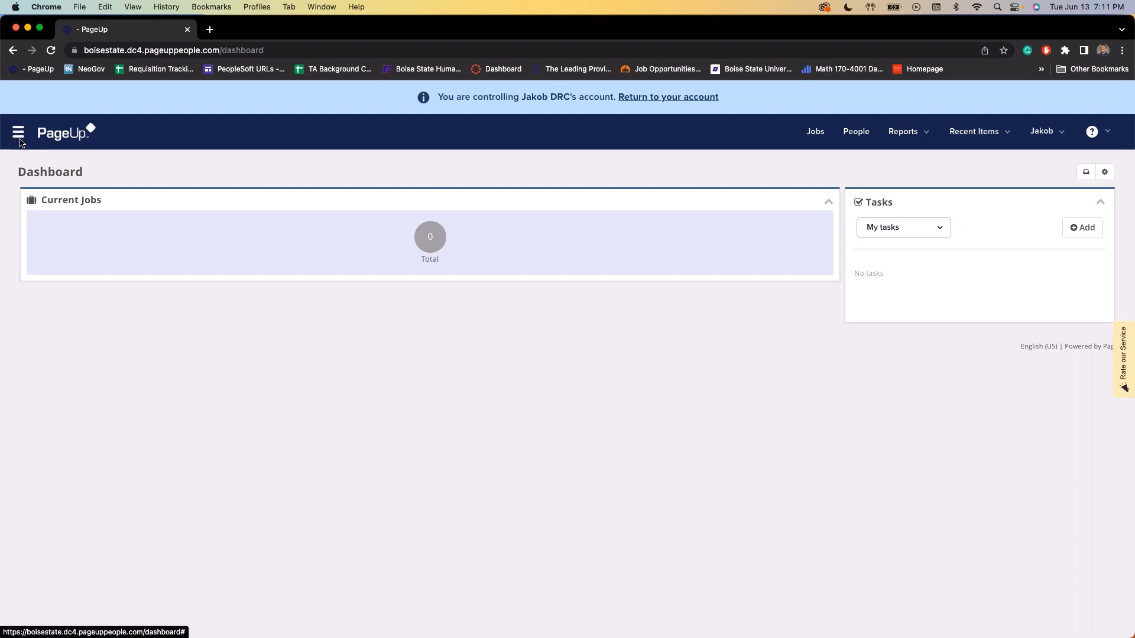
Open Manage Position Descriptions under Jobs to list the 923 active approved position descriptions
click(18, 133)
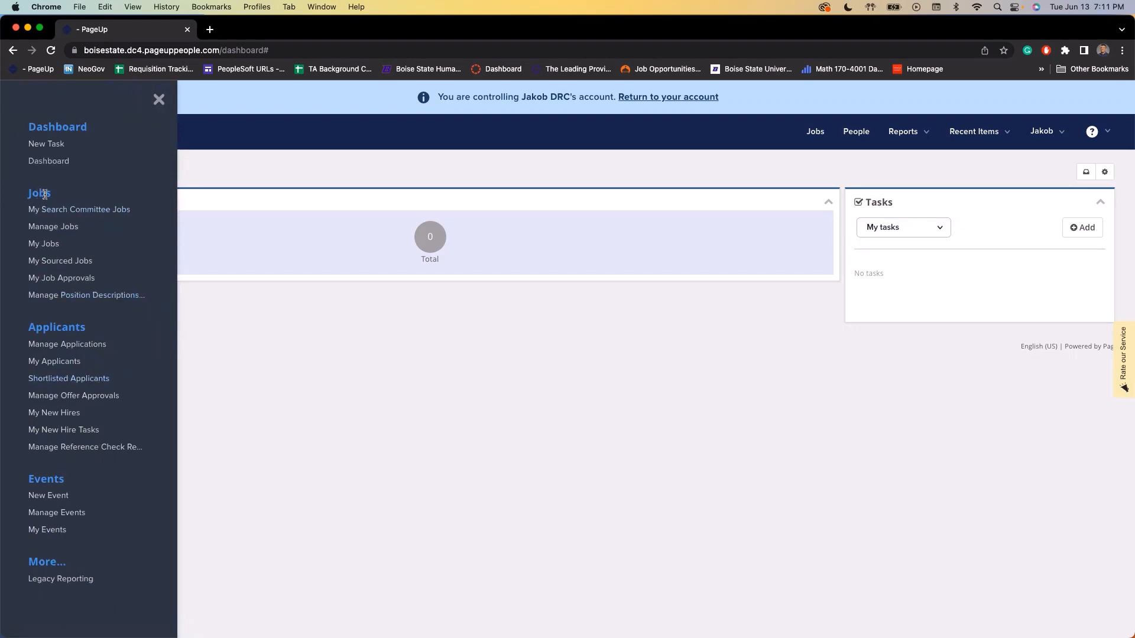
click(80, 297)
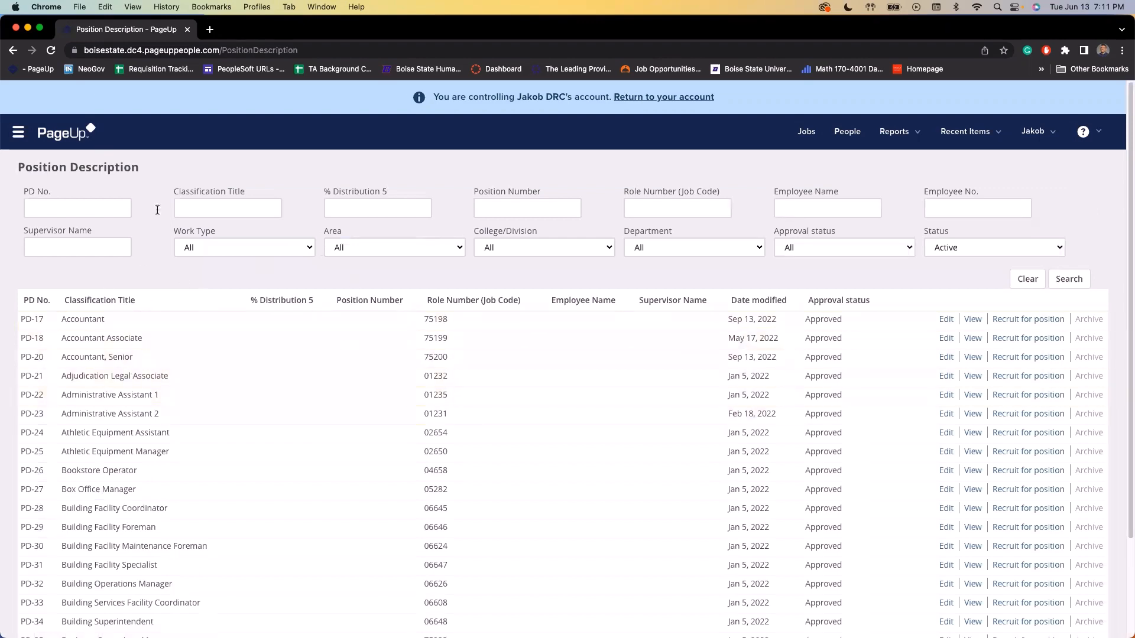
scroll(183, 340, down, 3)
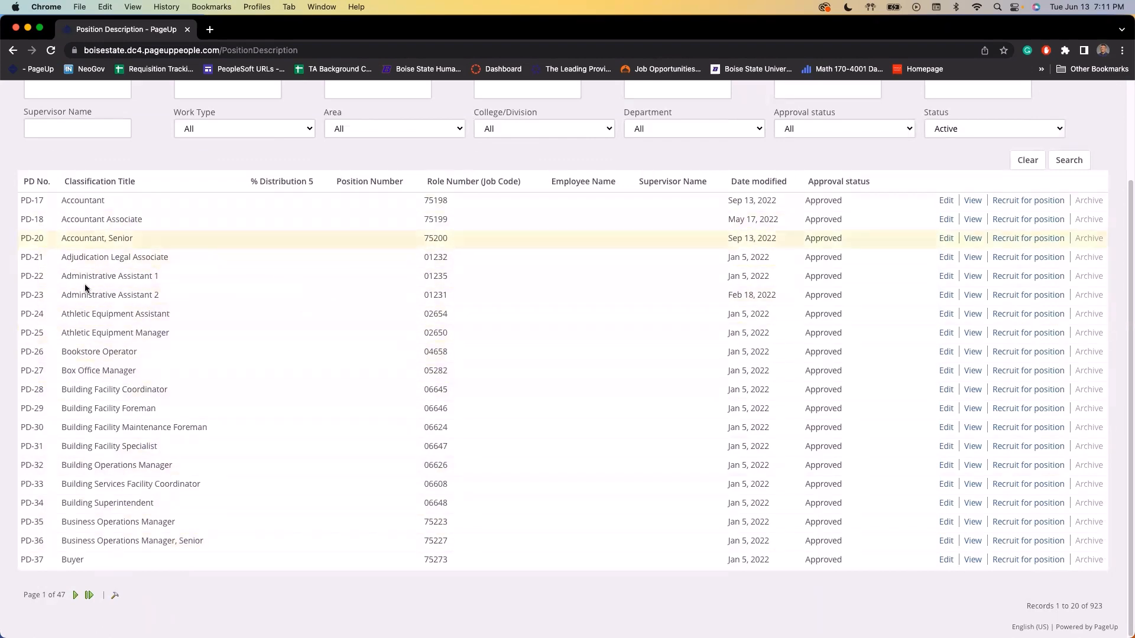
scroll(148, 275, up, 3)
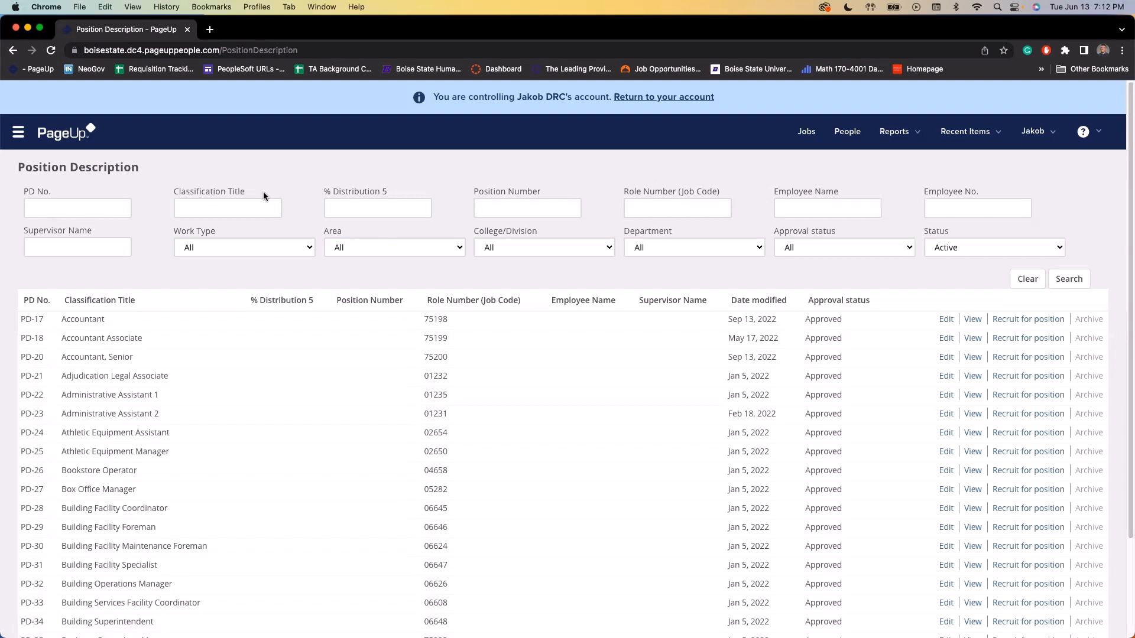
Filter position descriptions by 'Business Operations Manager' and start recruiting from PD-35
click(206, 207)
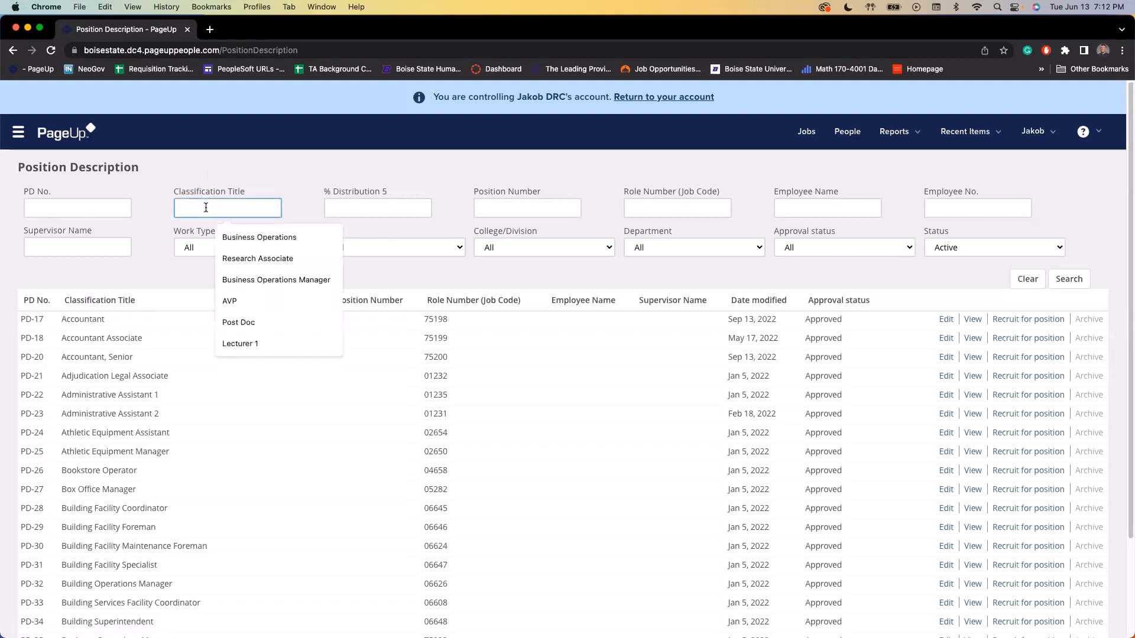
text(Busine)
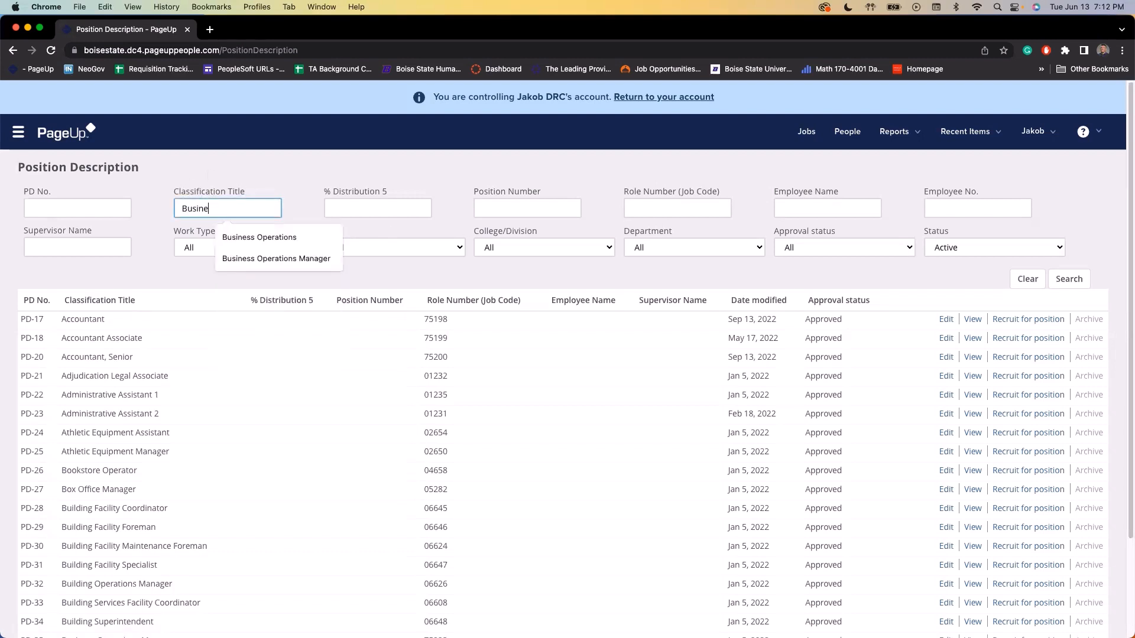
text(ss Operations Man)
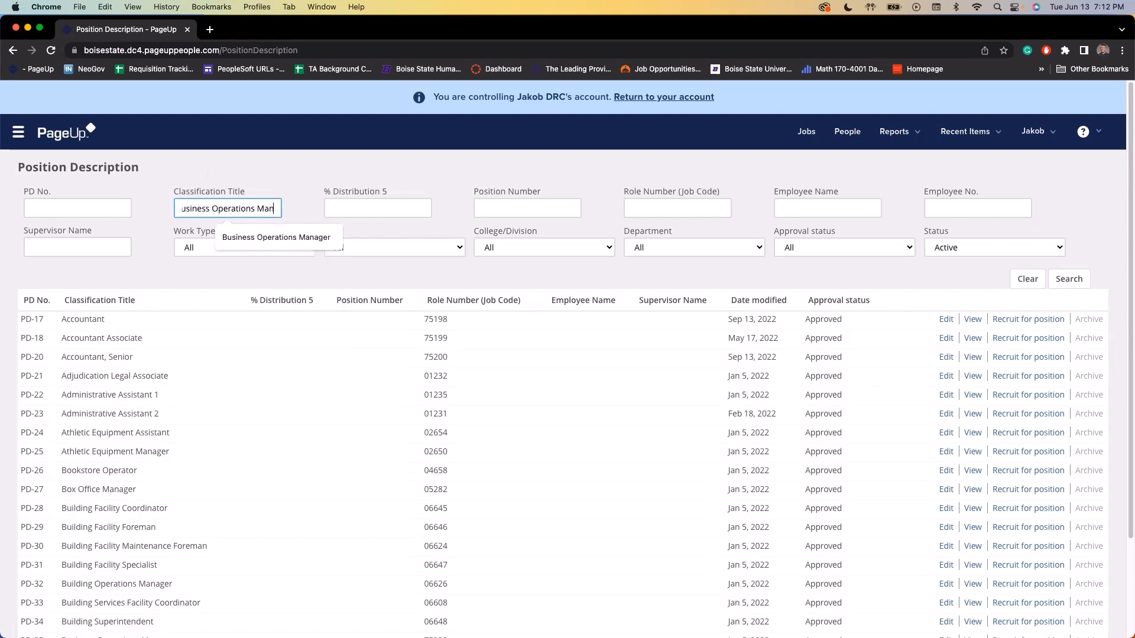
text(ager)
key(Return)
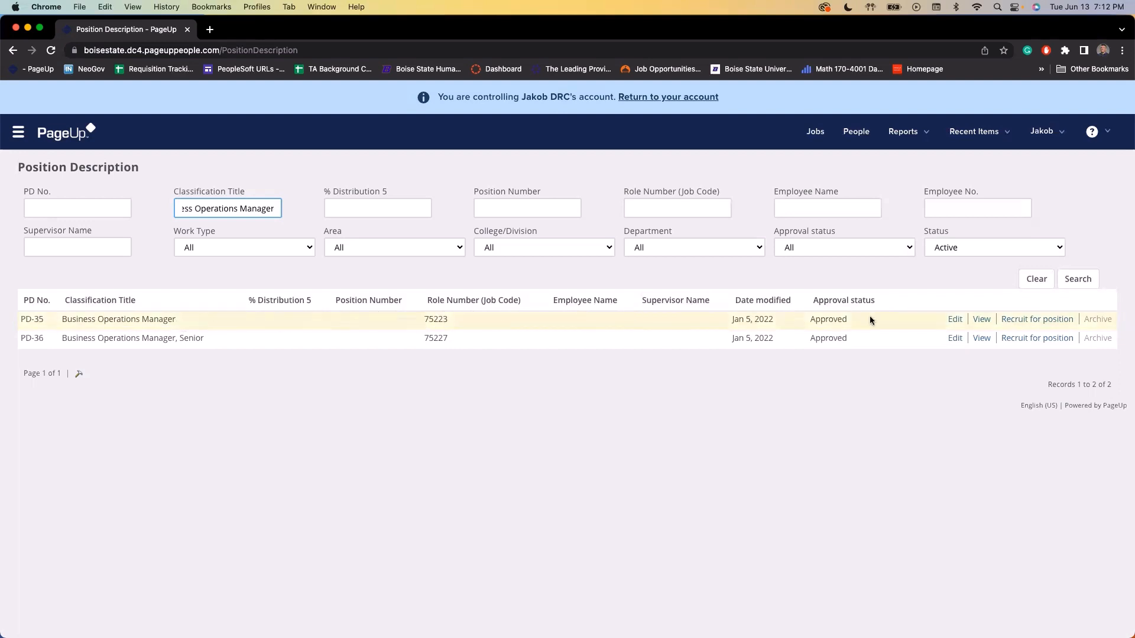
click(1033, 322)
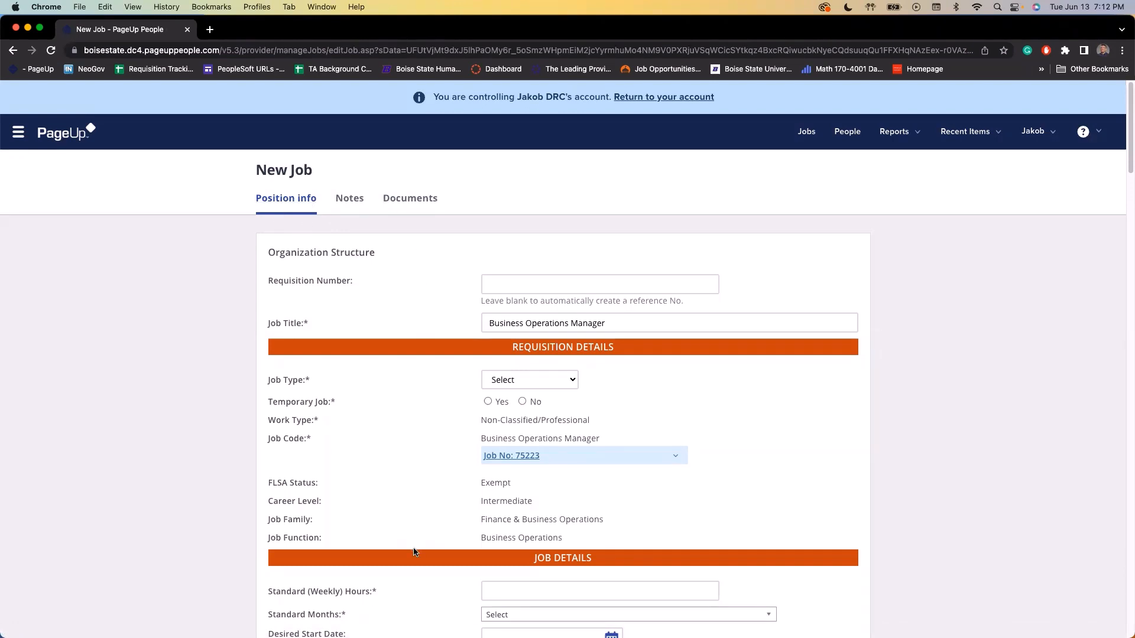
Switch the new Business Operations Manager job to its Notes tab
click(350, 199)
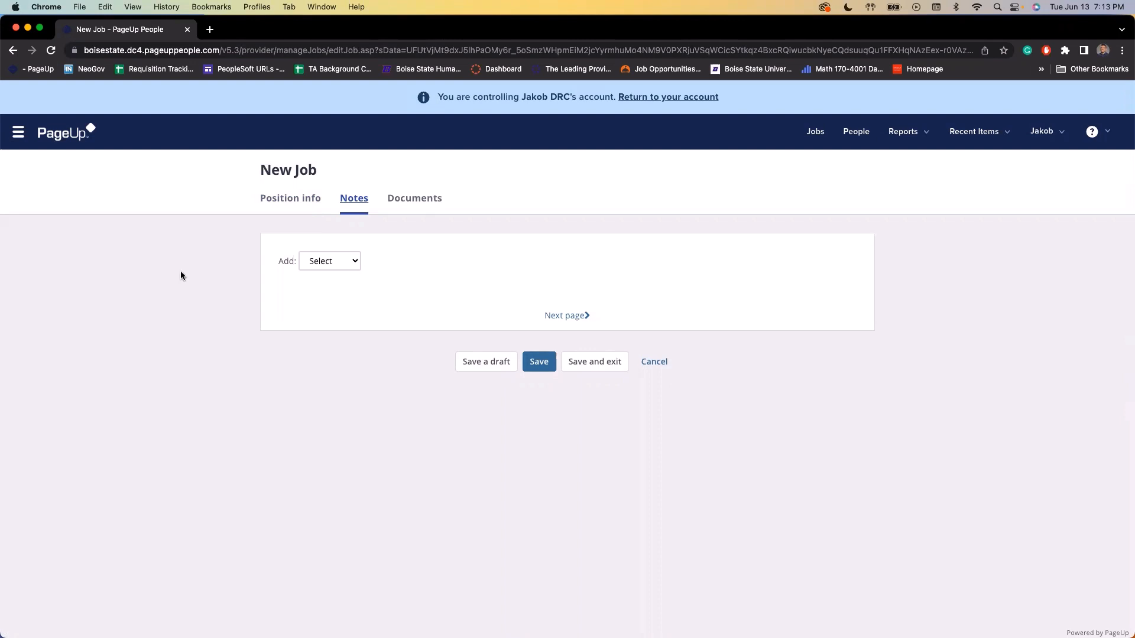
Add a note 'Please leave this position open for 2 weeks. List salary at $55,000', marked for e-mailing
click(329, 264)
click(330, 274)
drag(792, 22, 460, 114)
click(409, 260)
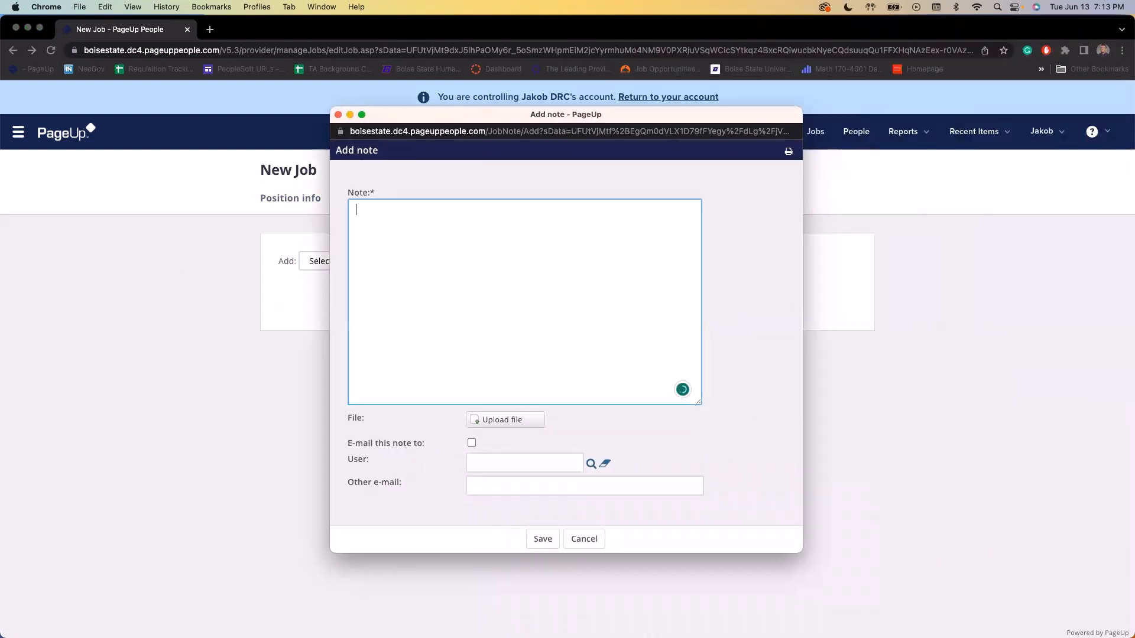
text(Please leave this position open for 2 wee)
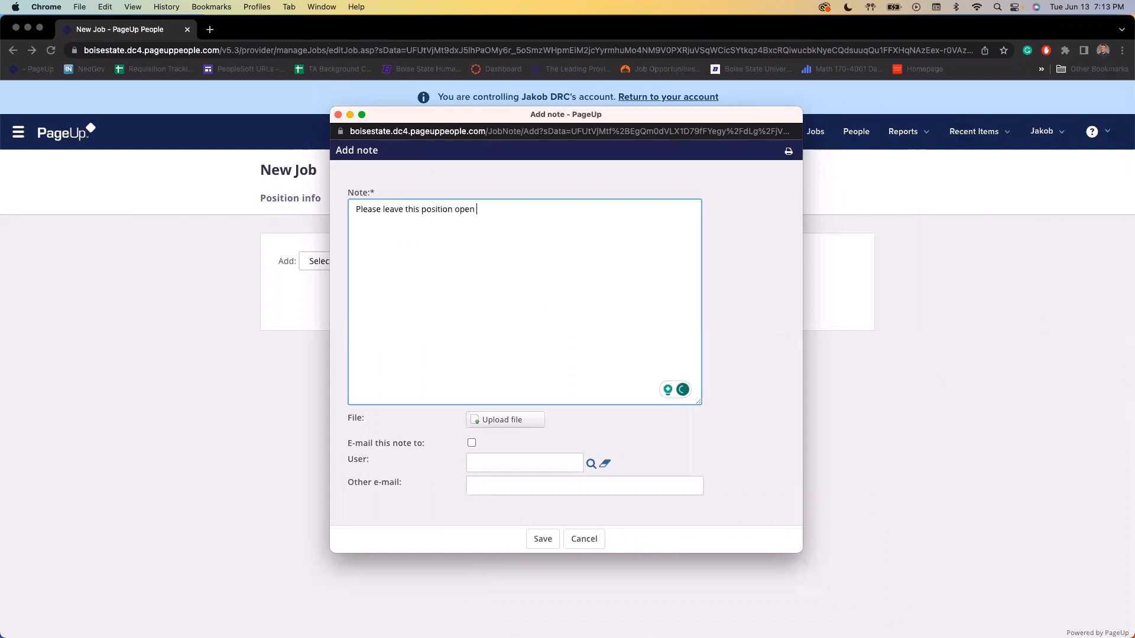
text(ks.)
key(Return)
text(Salary)
key(BackSpace)
key(BackSpace)
key(BackSpace)
key(BackSpace)
key(BackSpace)
key(BackSpace)
text(List salary at )
text(5)
key(BackSpace)
text($55,000)
click(472, 442)
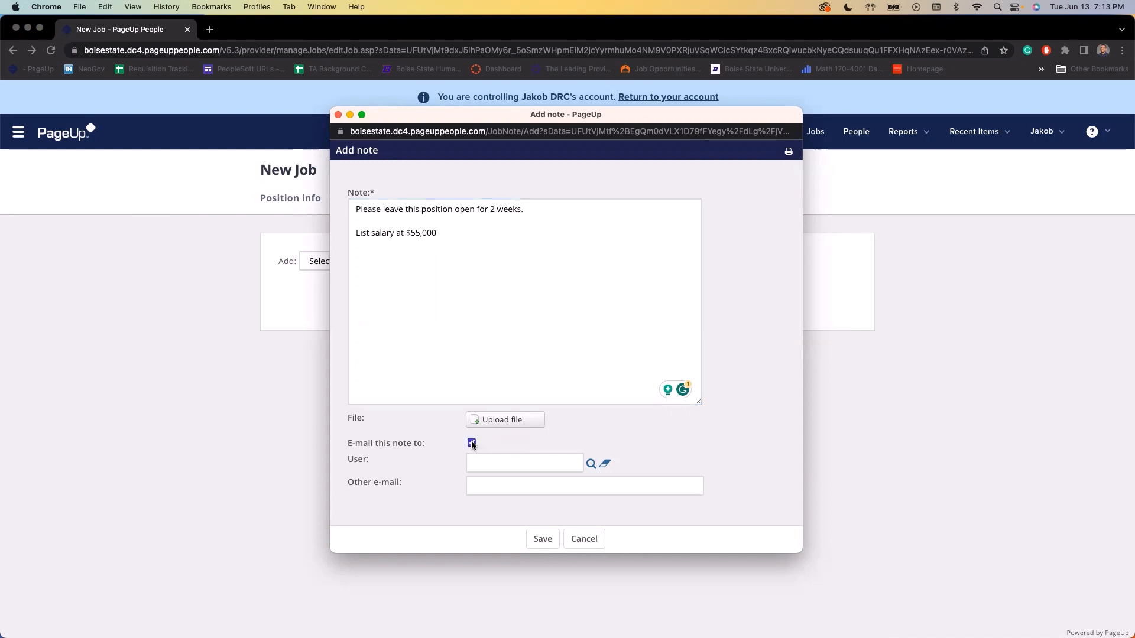
Find the note's e-mail recipient by the user's first and last name, select them, and close the note
click(502, 464)
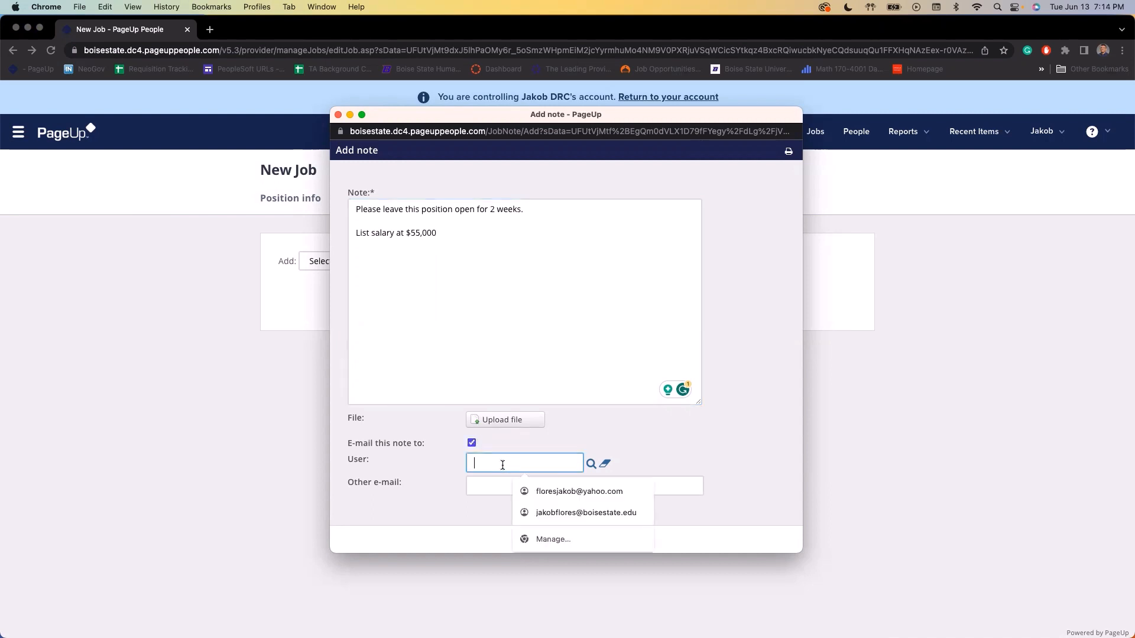
click(461, 461)
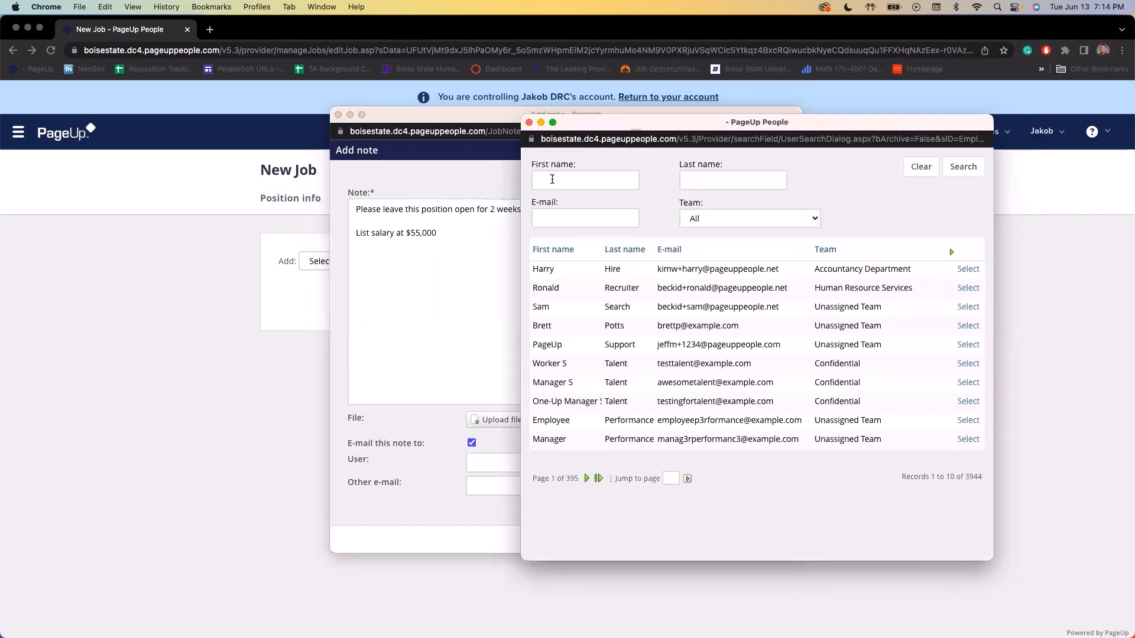
click(552, 179)
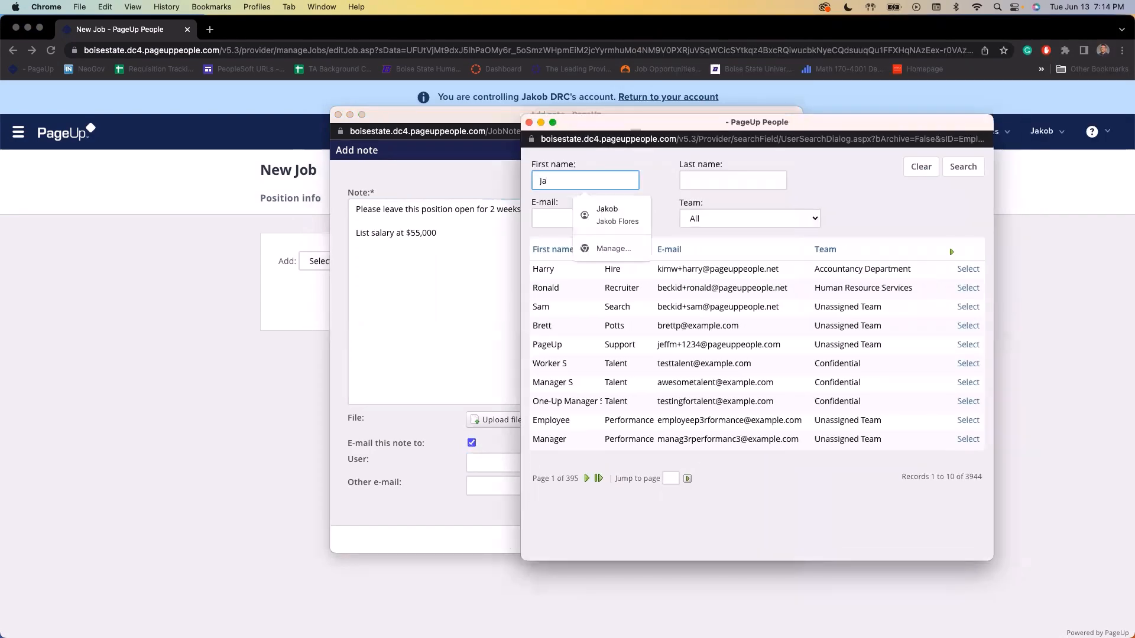
key(Tab)
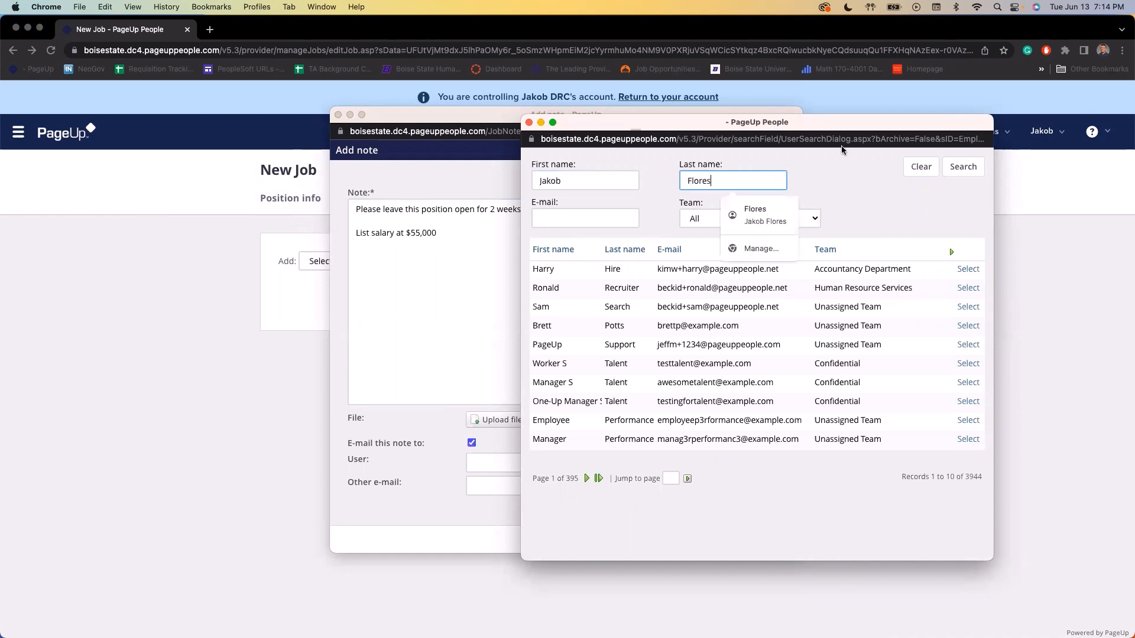
click(963, 167)
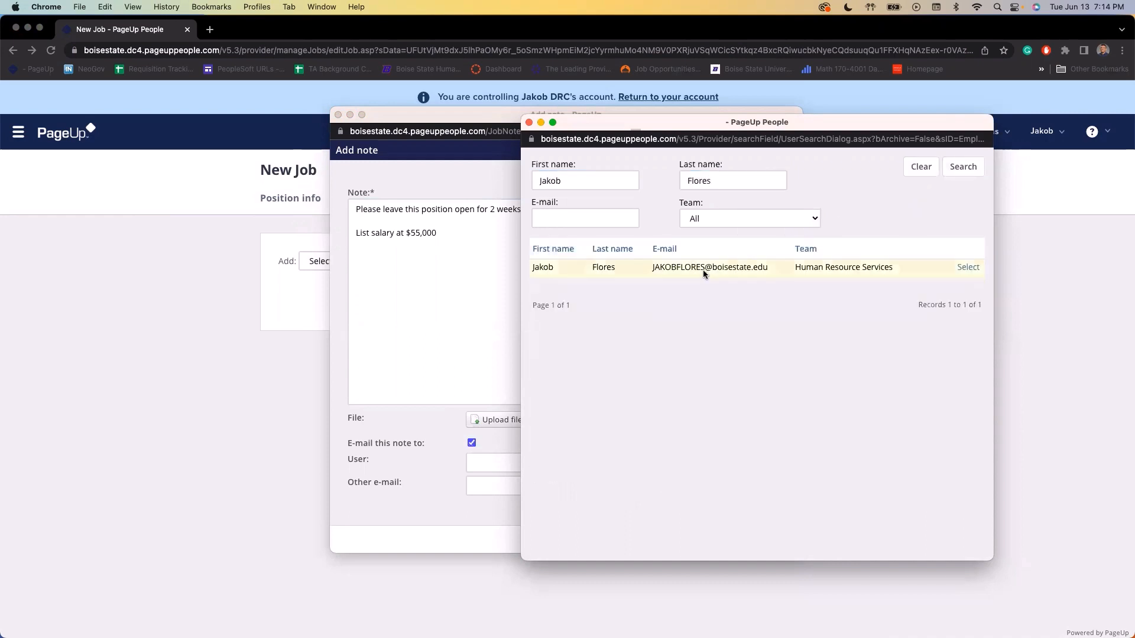
click(968, 268)
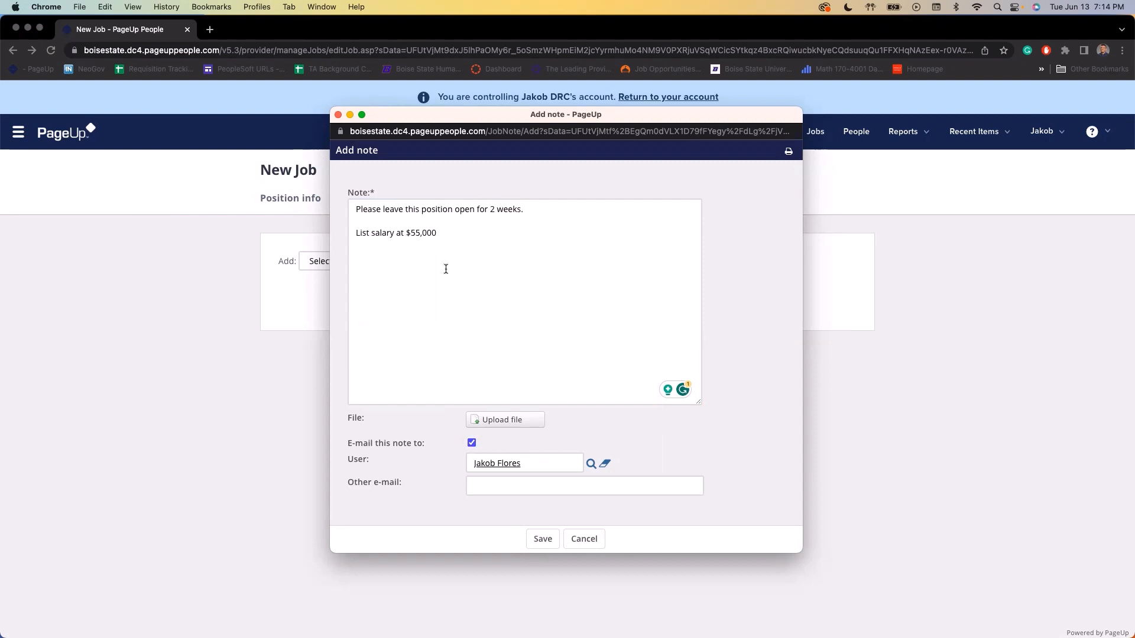
click(337, 115)
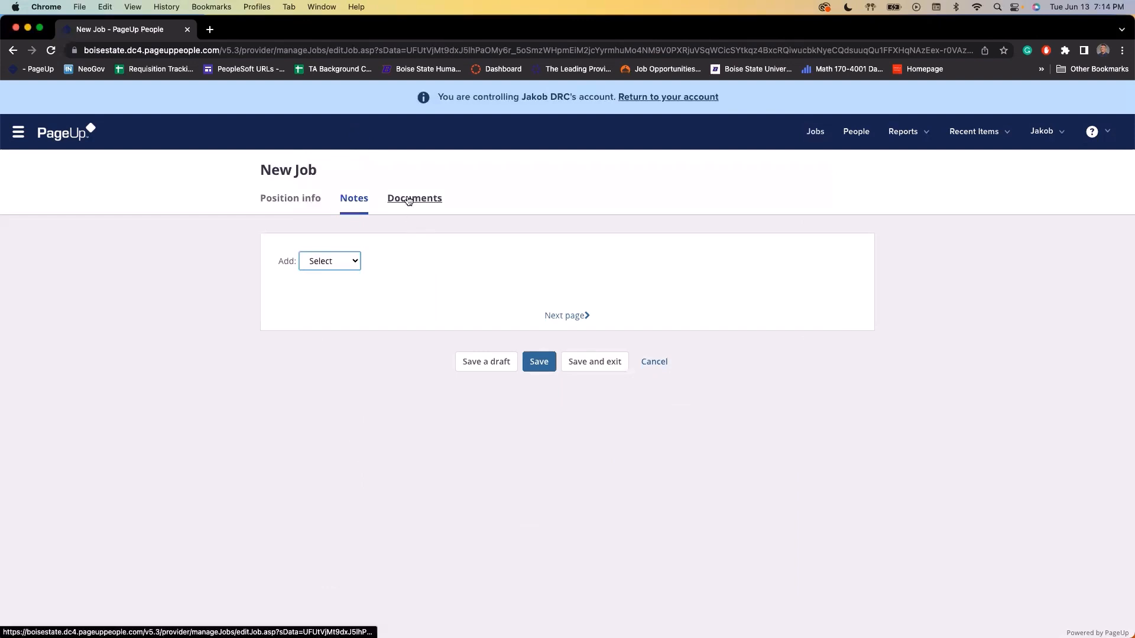
Look at the Documents tab, then return to the job's Position info form
click(409, 202)
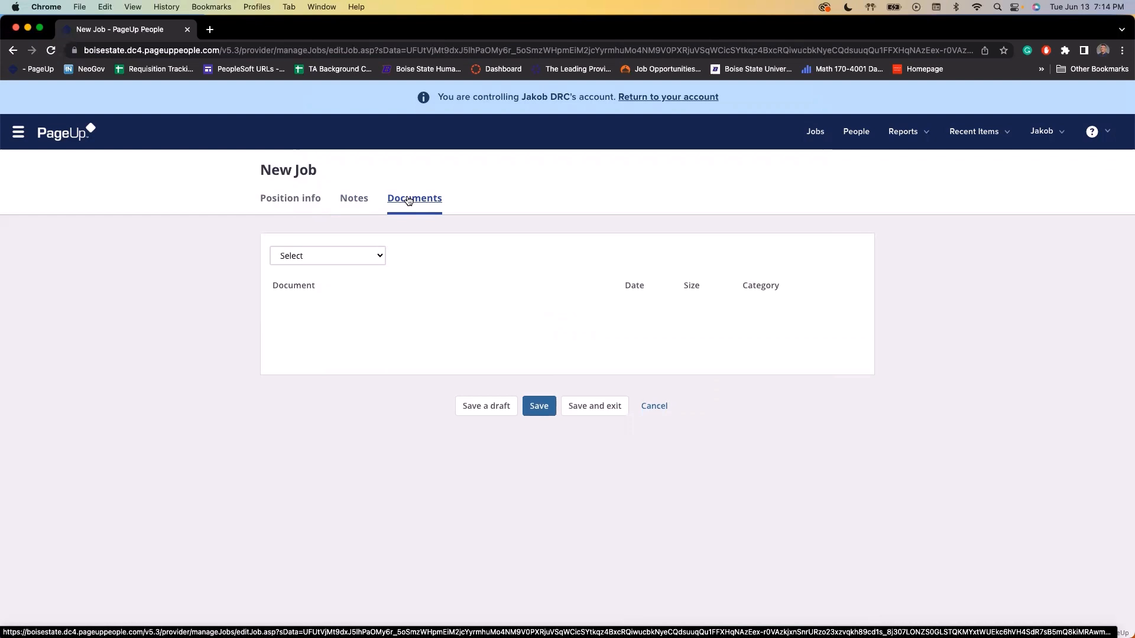
click(307, 201)
scroll(414, 243, down, 1)
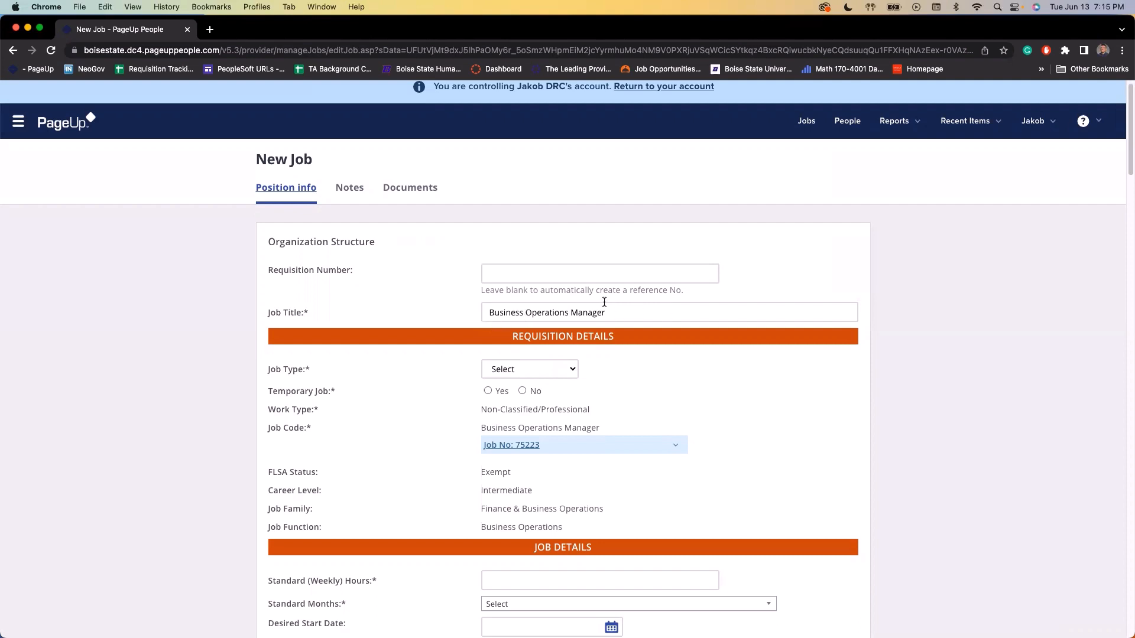
Set job type Regular Full-Time, not temporary, 40 standard weekly hours and 12 standard months
scroll(590, 330, down, 2)
click(561, 325)
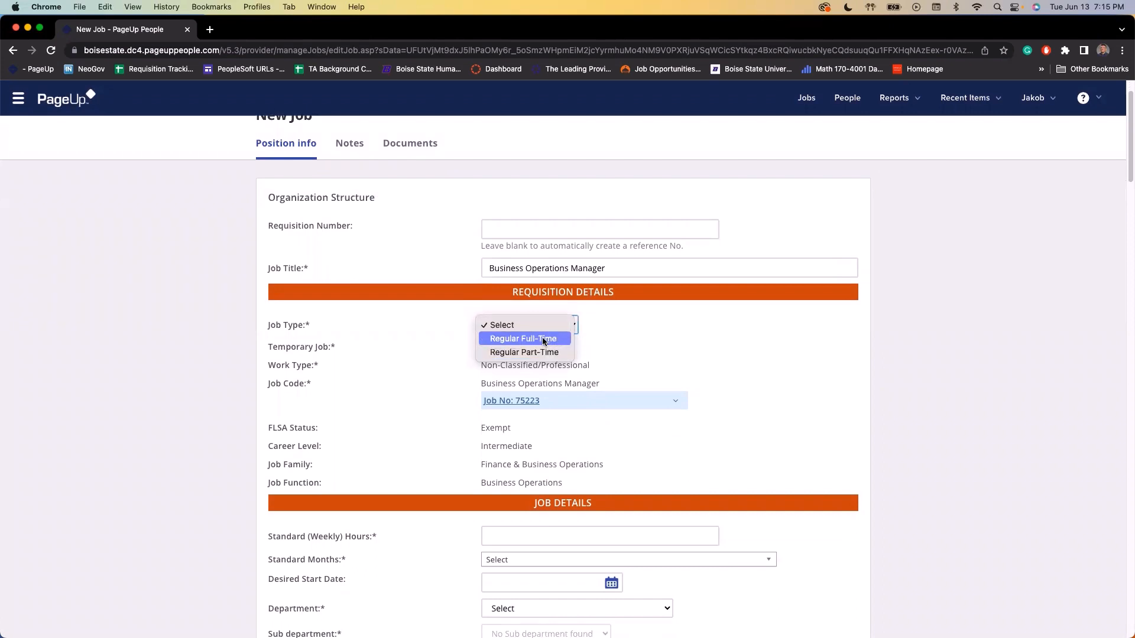
key(Return)
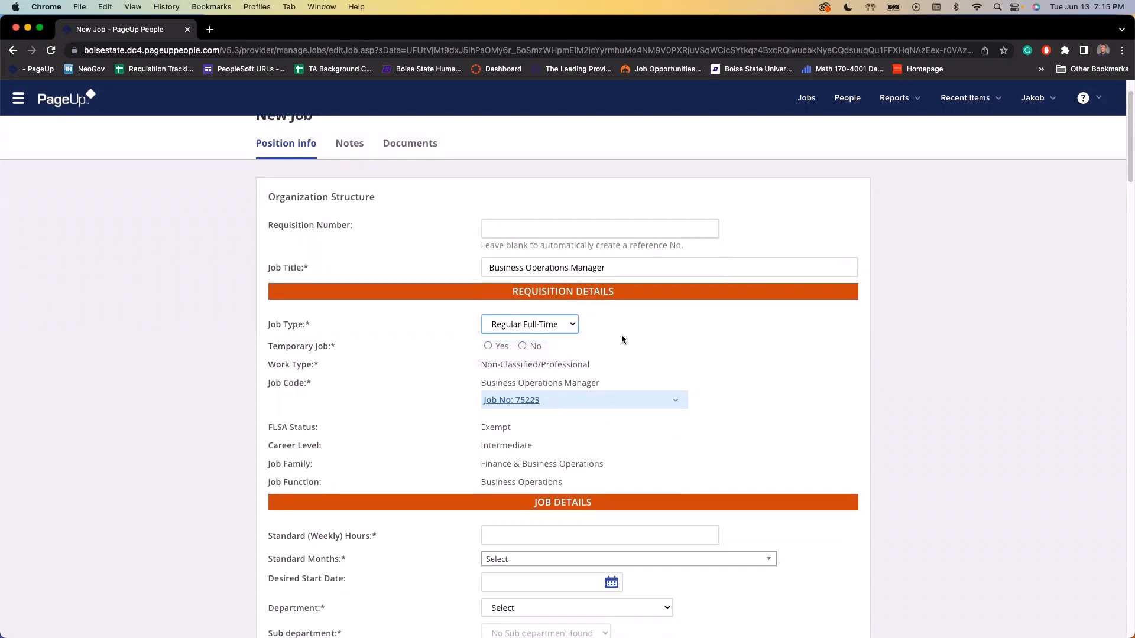
scroll(567, 342, down, 1)
click(523, 345)
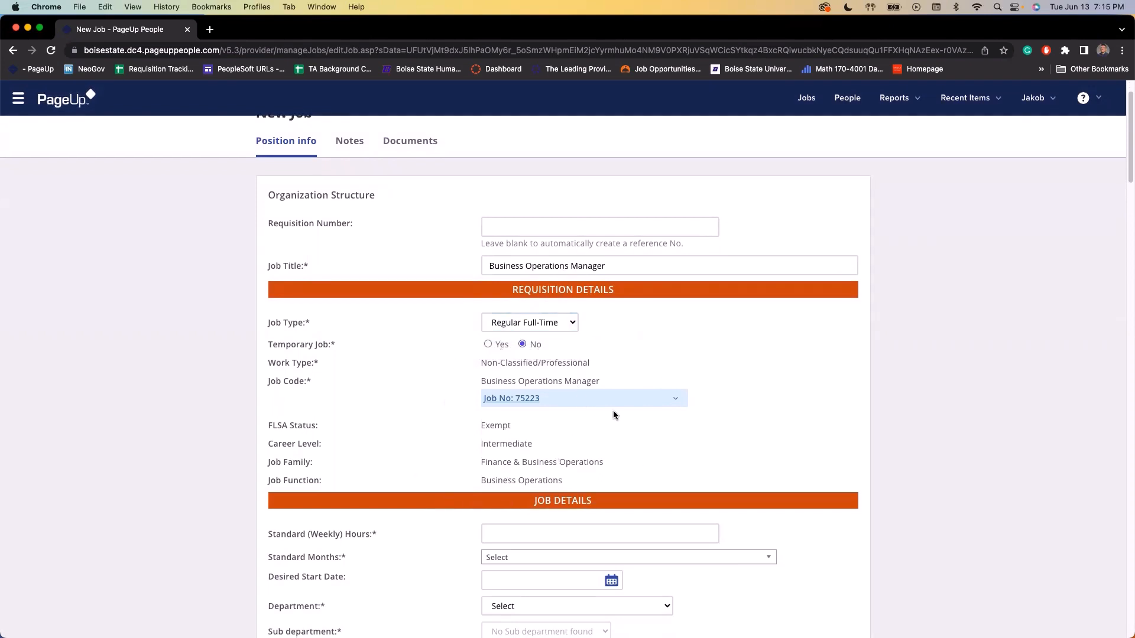
scroll(613, 410, down, 5)
click(622, 363)
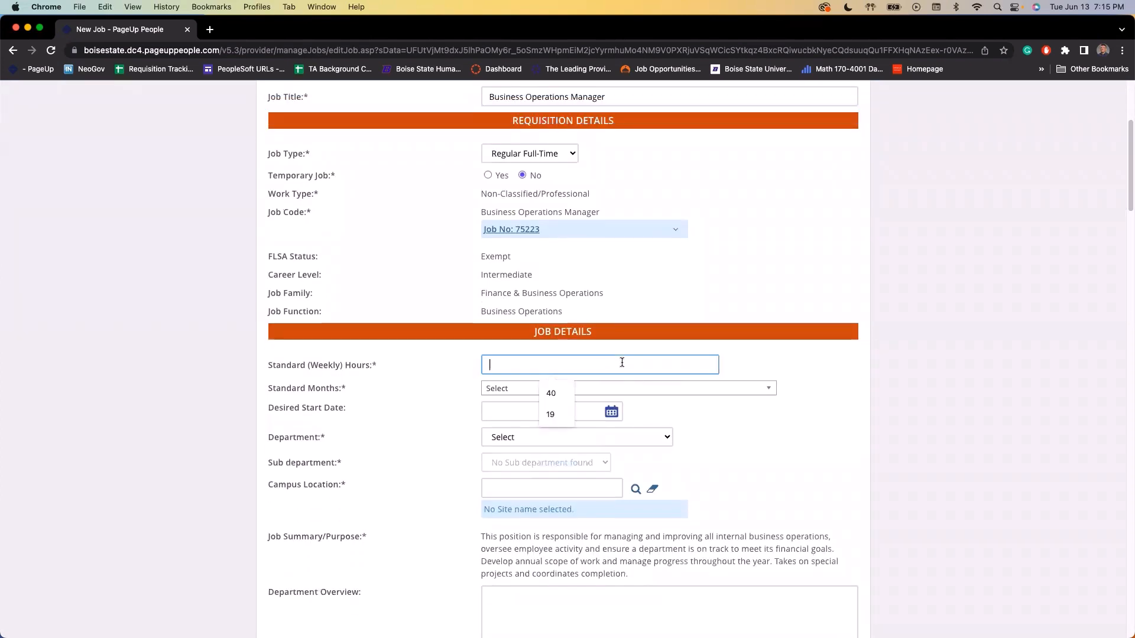
text(40)
click(787, 360)
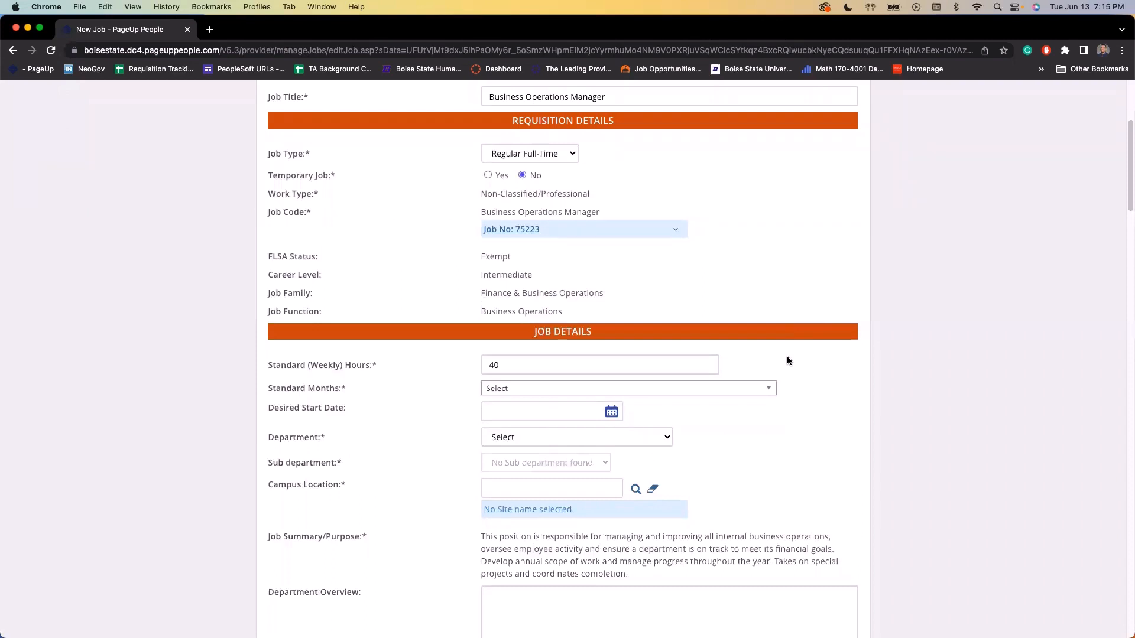
click(619, 390)
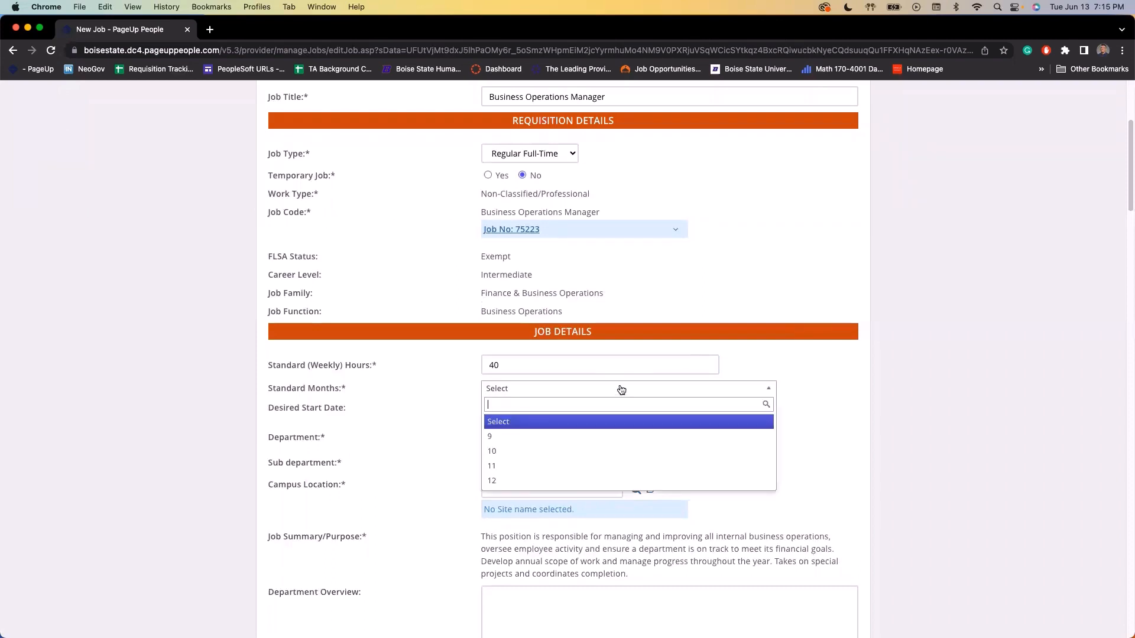
click(527, 481)
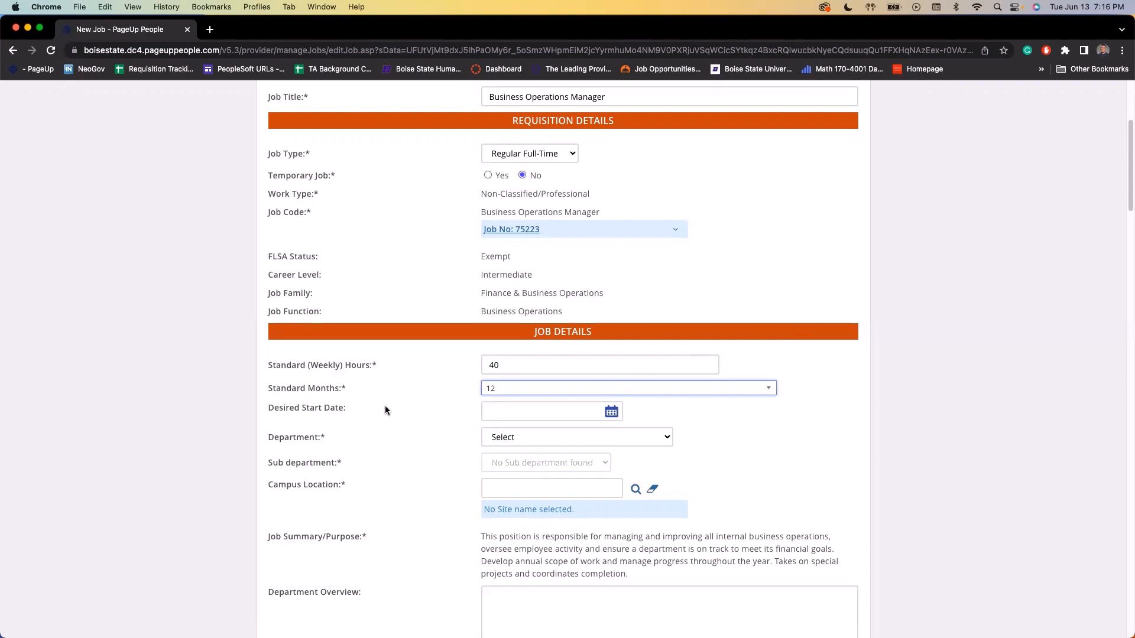
Set the desired start date to Aug 1, 2023
click(491, 408)
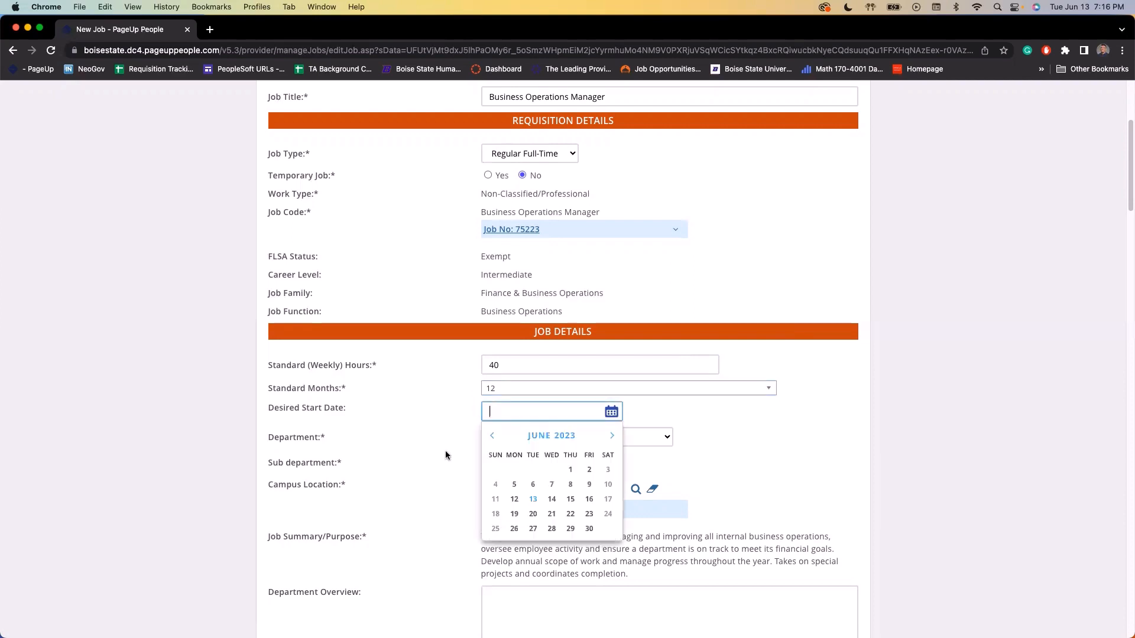
click(612, 438)
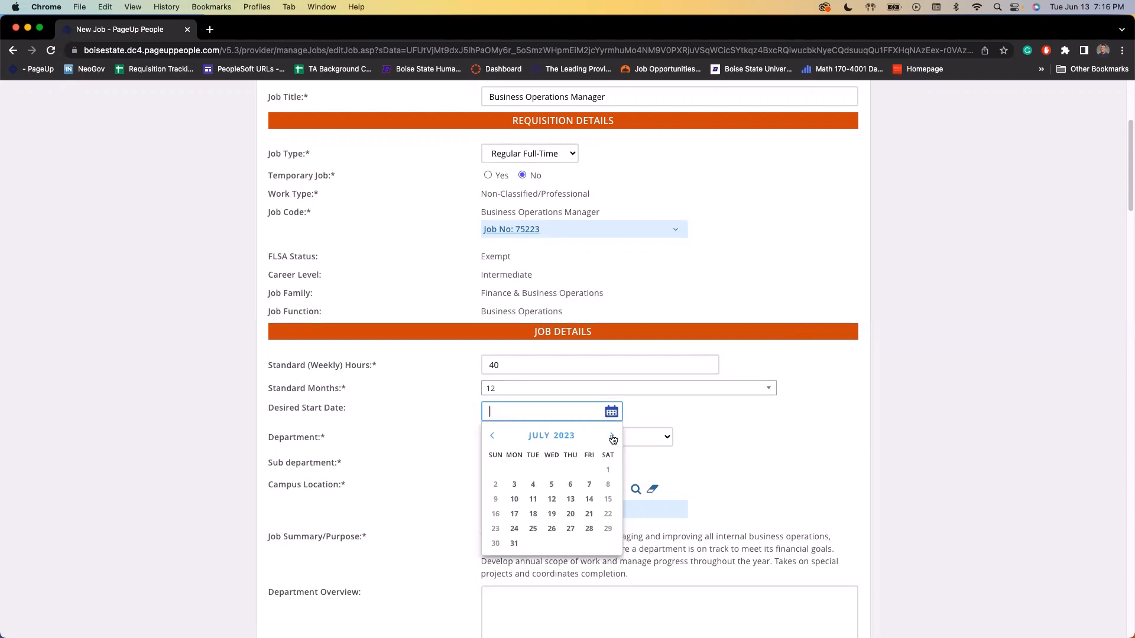
click(612, 437)
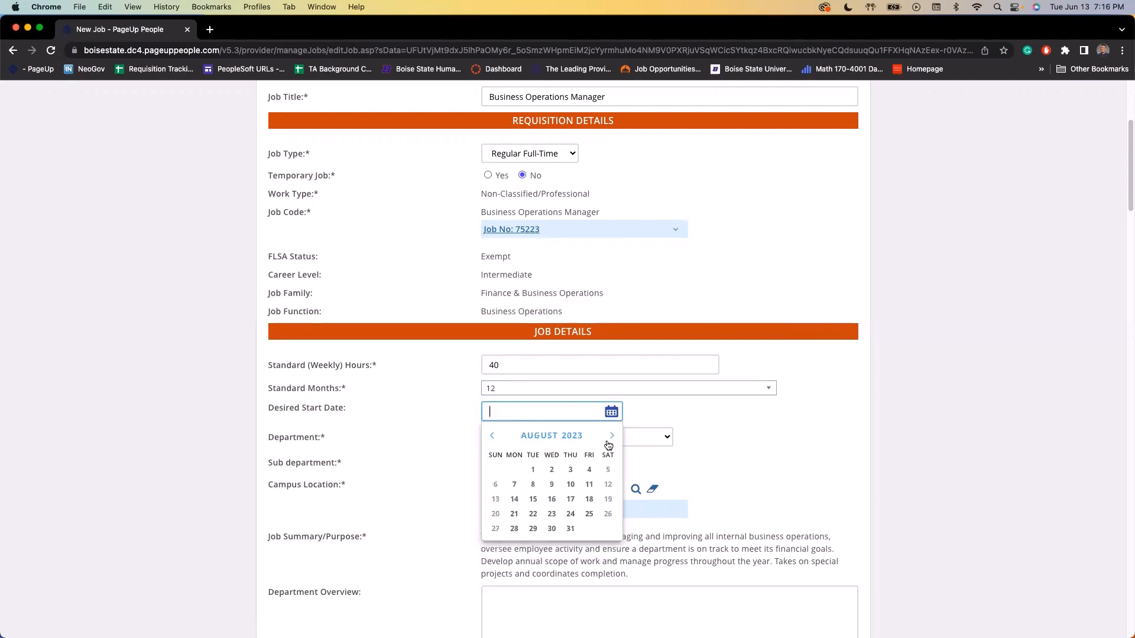
click(534, 470)
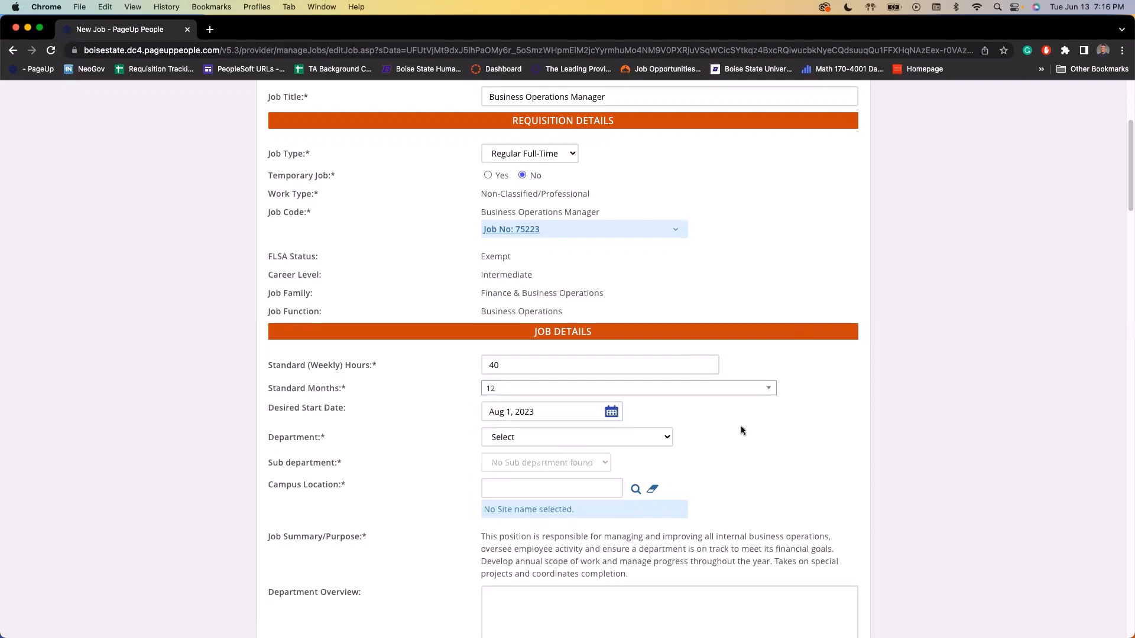
Set department Finance and Administration, sub department Human Resource Services, location Boise - Boise State Main Campus
click(656, 437)
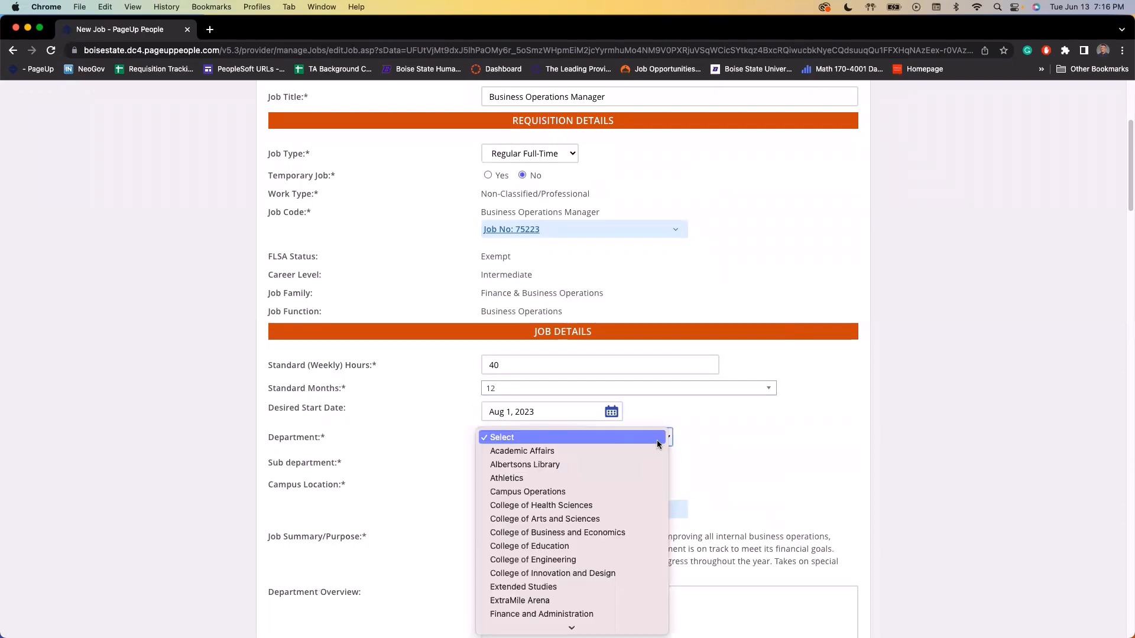
scroll(611, 507, down, 4)
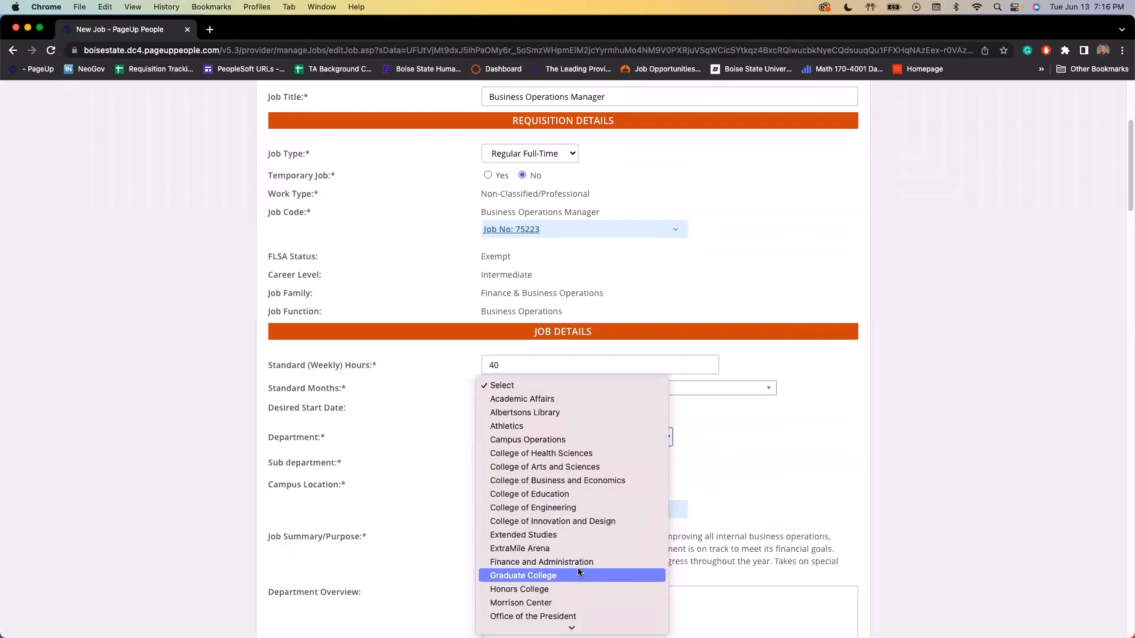
click(580, 564)
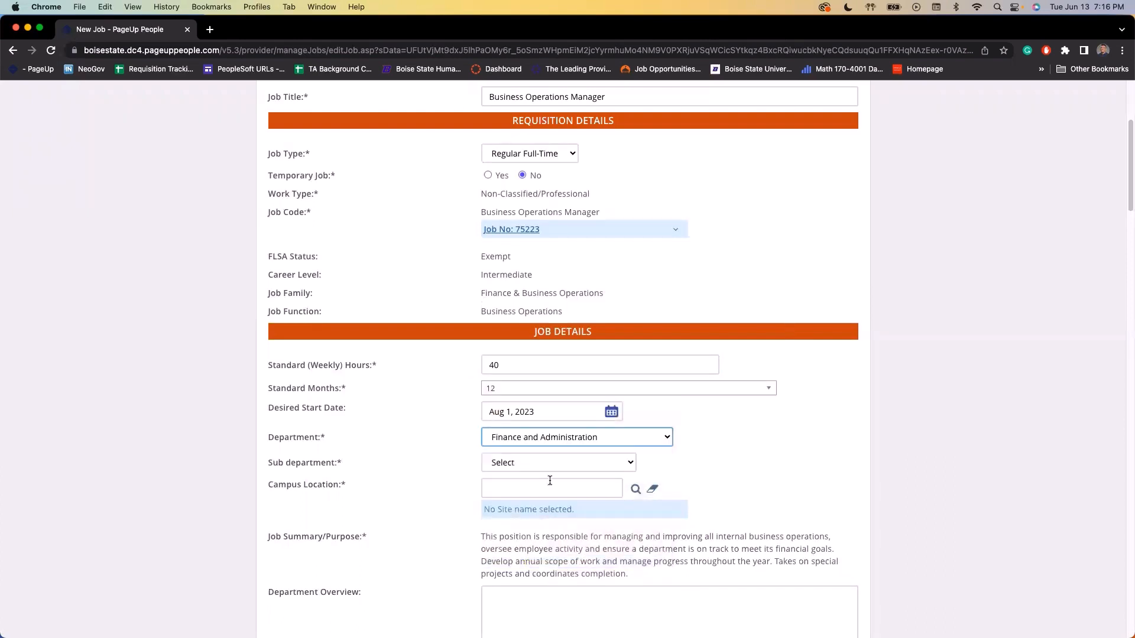
click(545, 465)
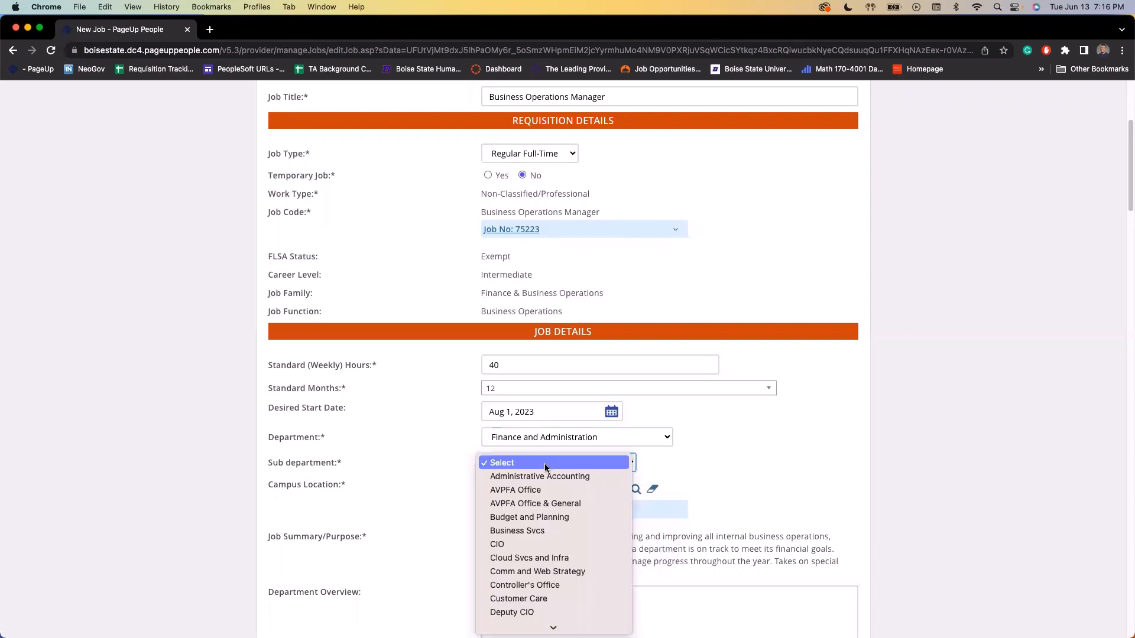
scroll(544, 464, down, 5)
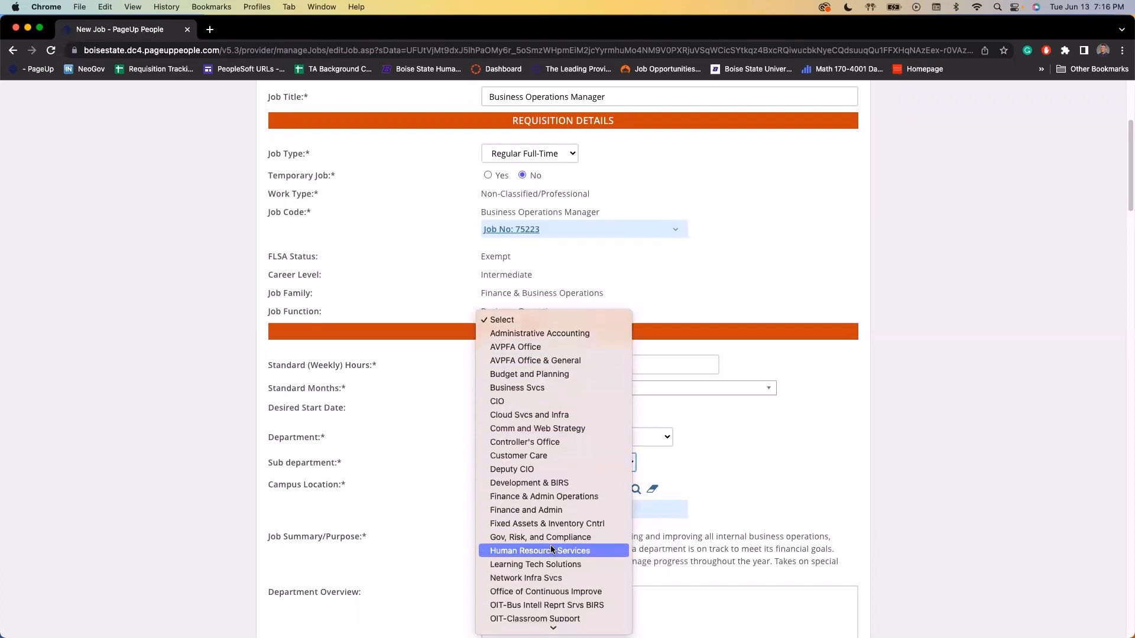
click(551, 549)
scroll(449, 491, down, 1)
click(526, 466)
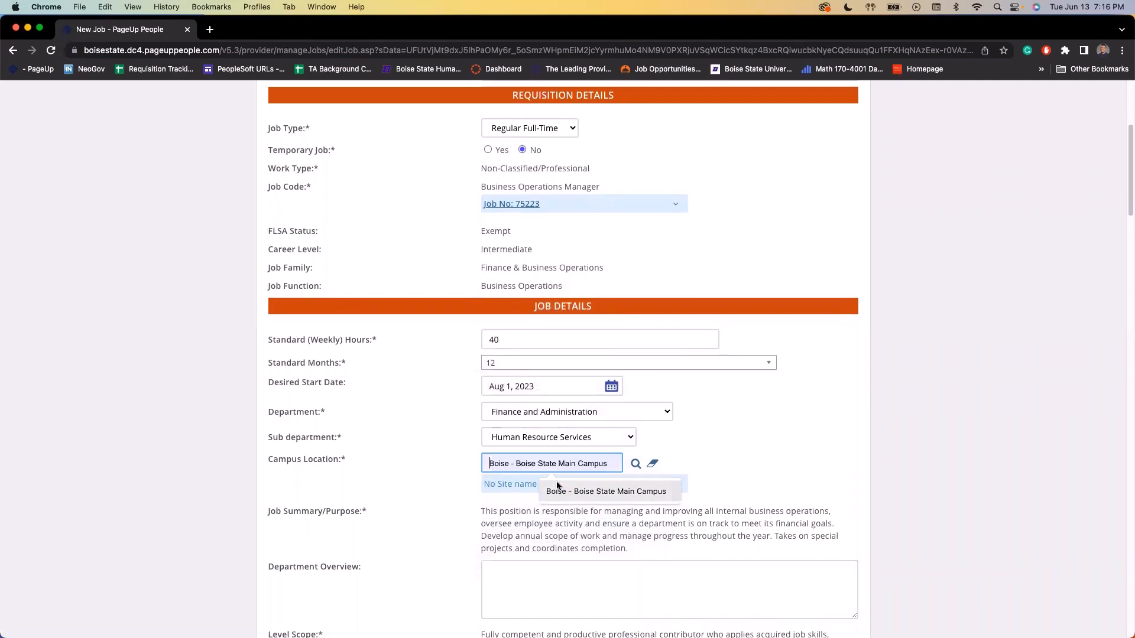
click(601, 492)
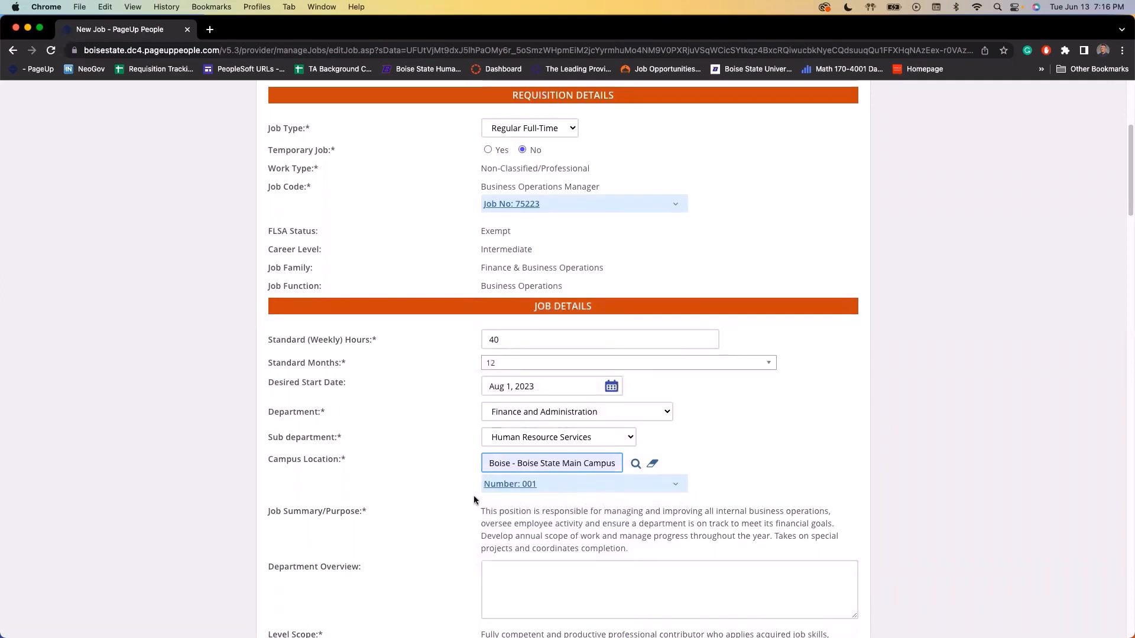
scroll(459, 493, down, 3)
scroll(456, 493, down, 5)
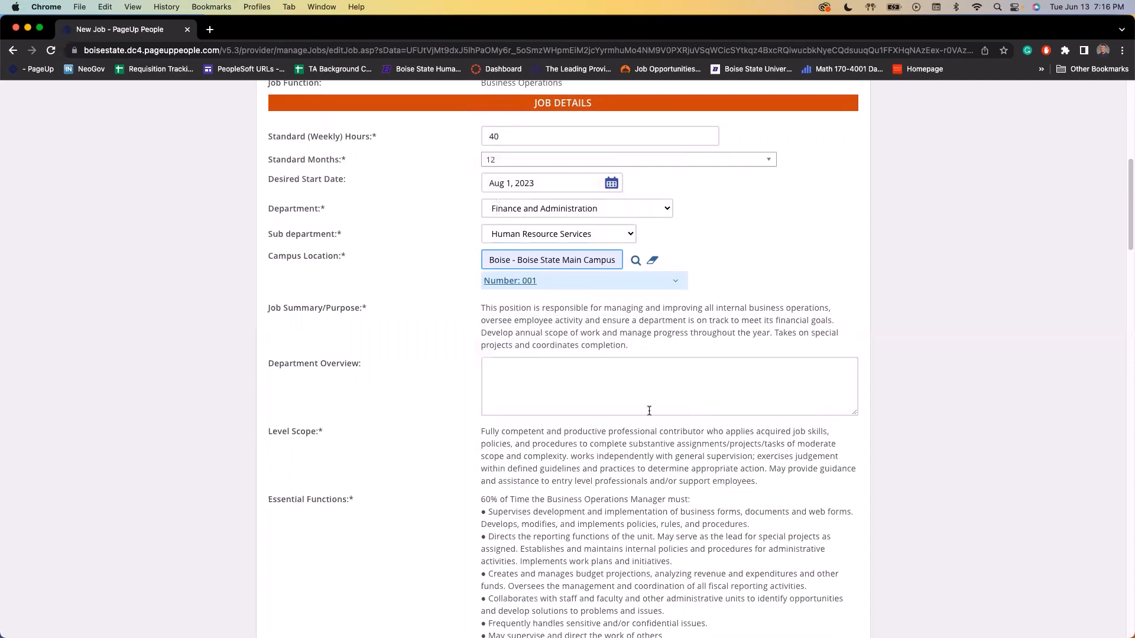
scroll(619, 562, down, 3)
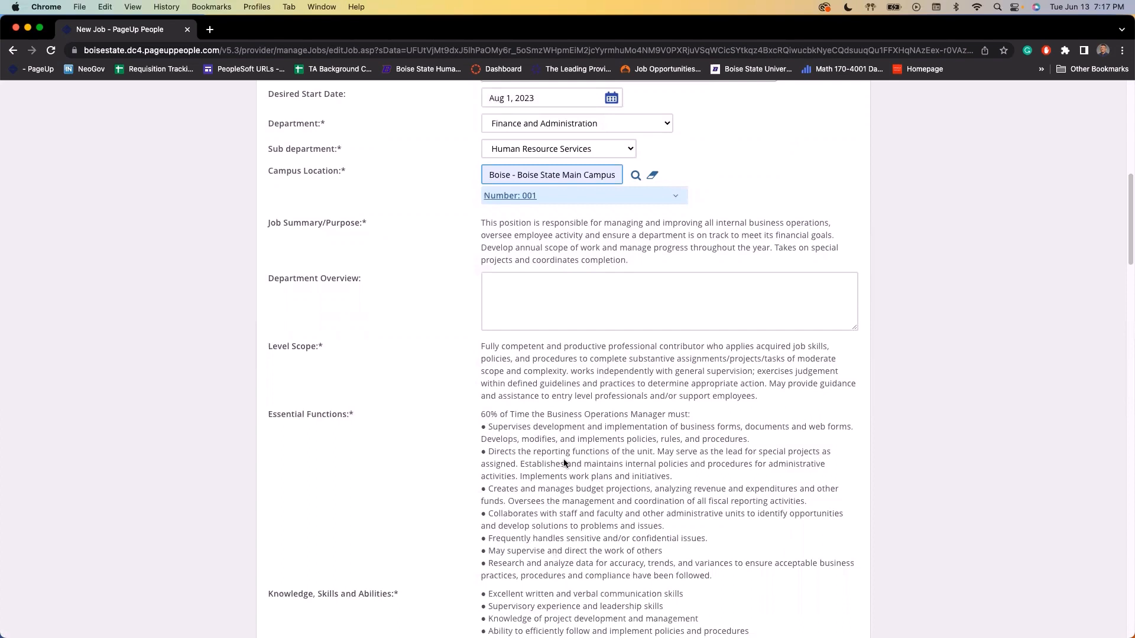
click(526, 295)
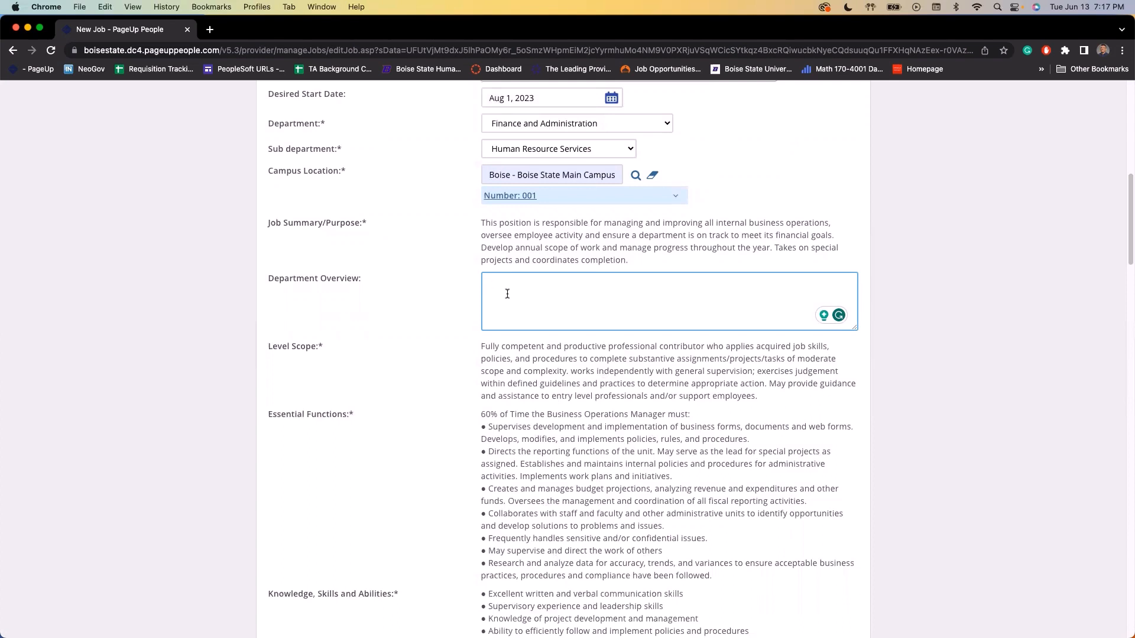
scroll(508, 296, down, 10)
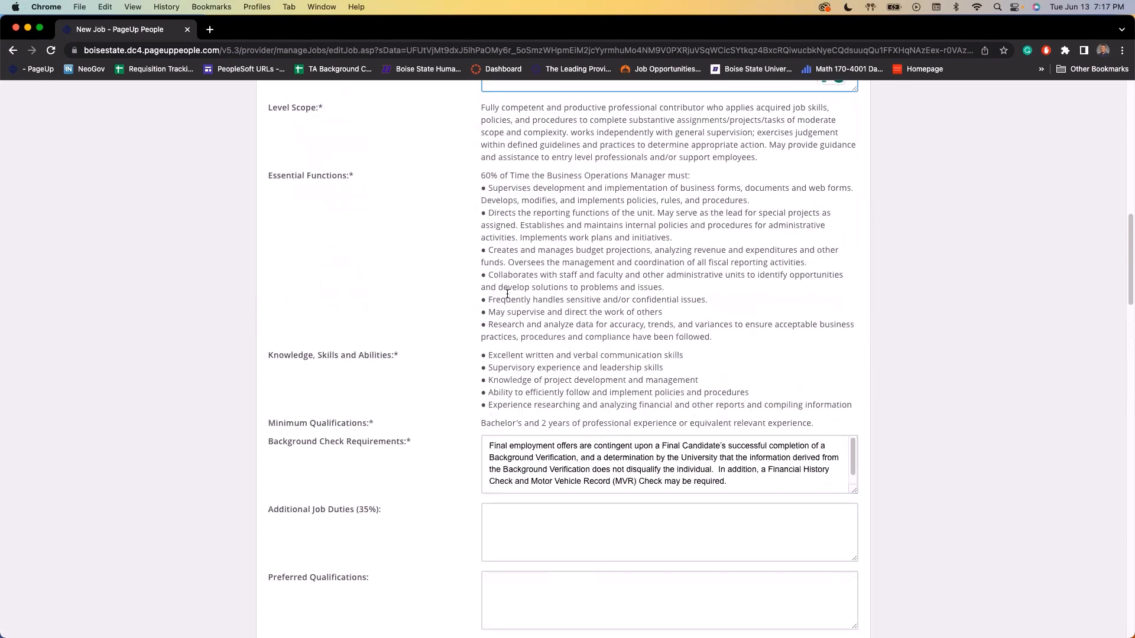
scroll(508, 299, down, 1)
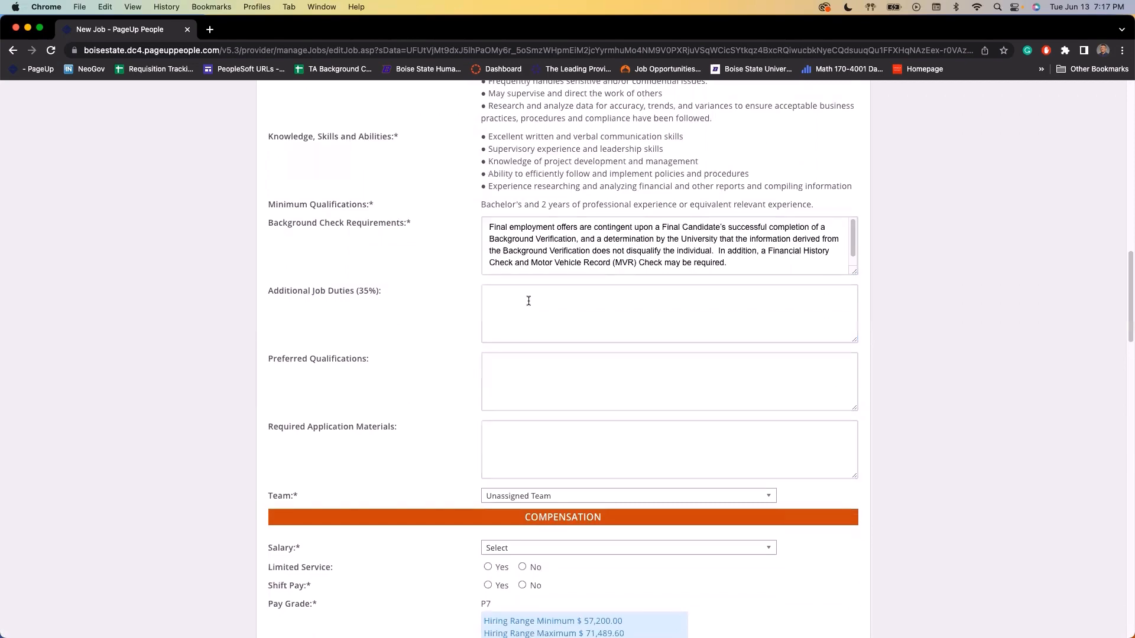
scroll(528, 301, up, 5)
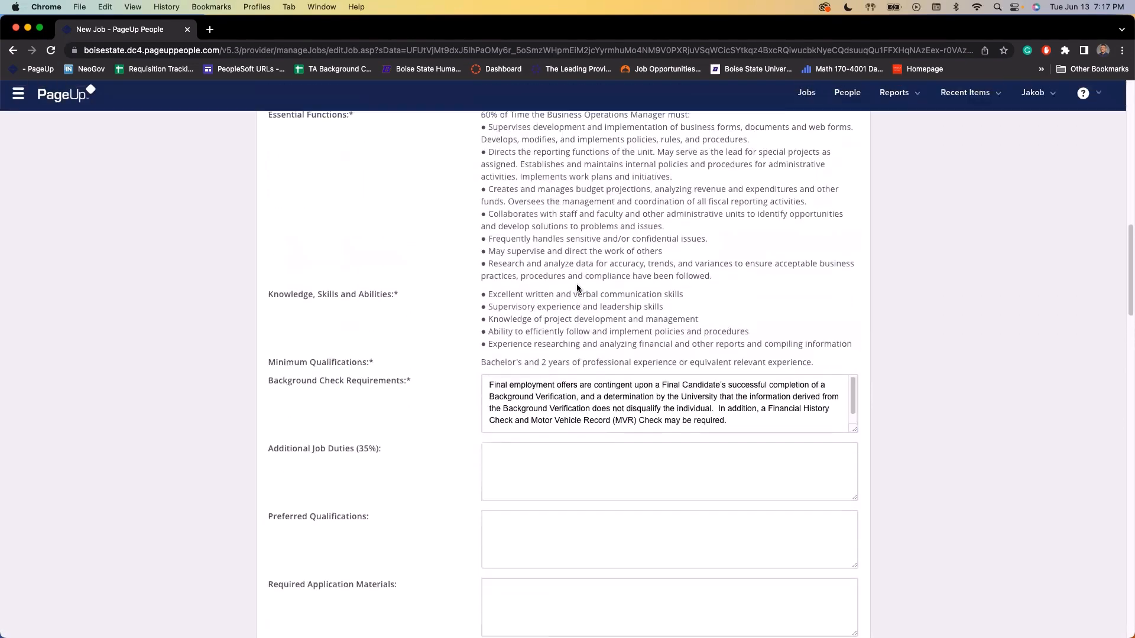
scroll(523, 313, down, 2)
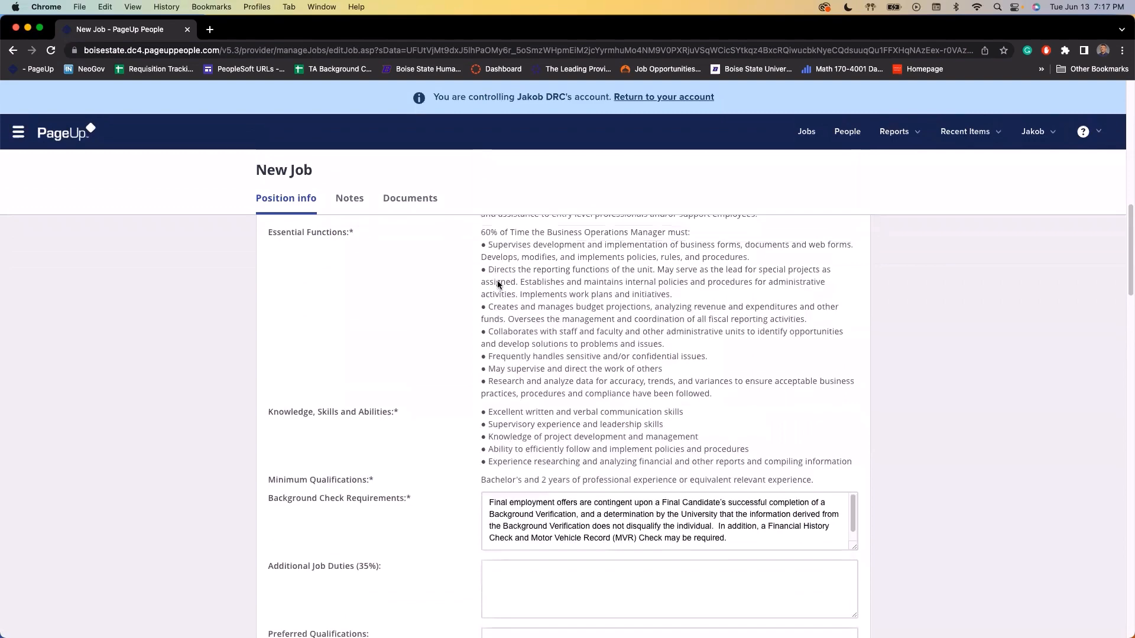
scroll(526, 354, down, 1)
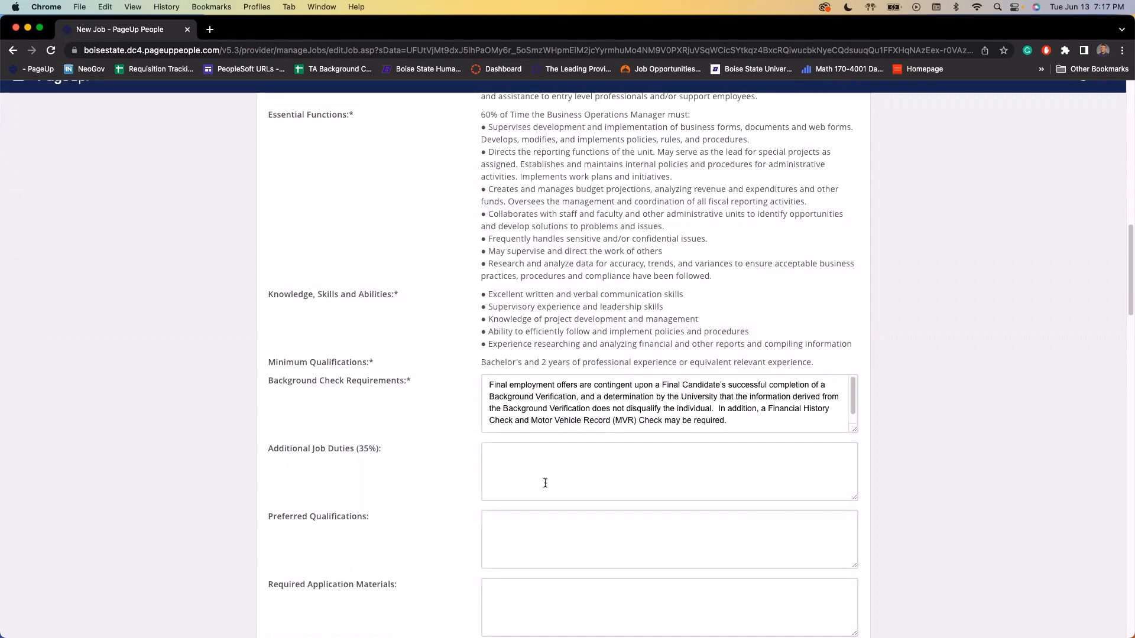
scroll(545, 483, down, 5)
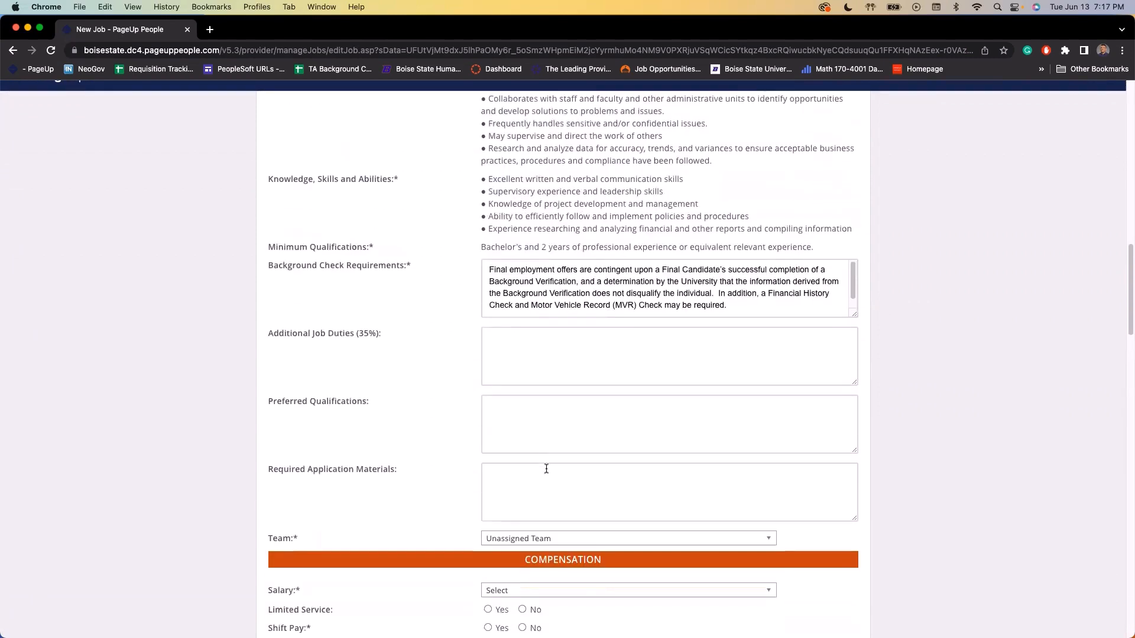
click(511, 422)
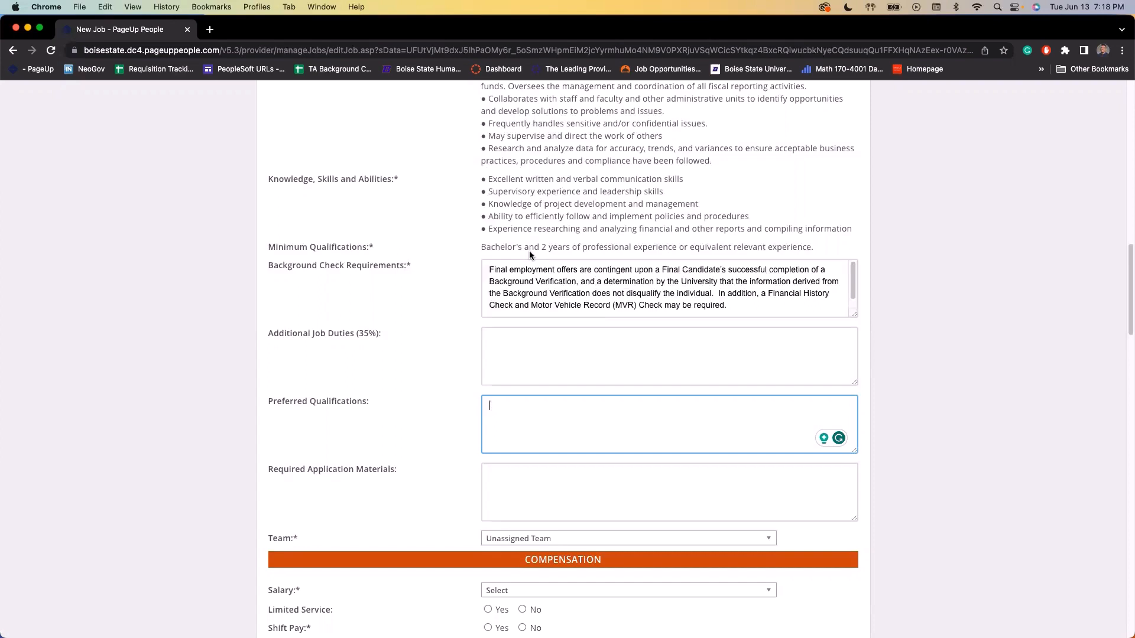
scroll(530, 251, down, 5)
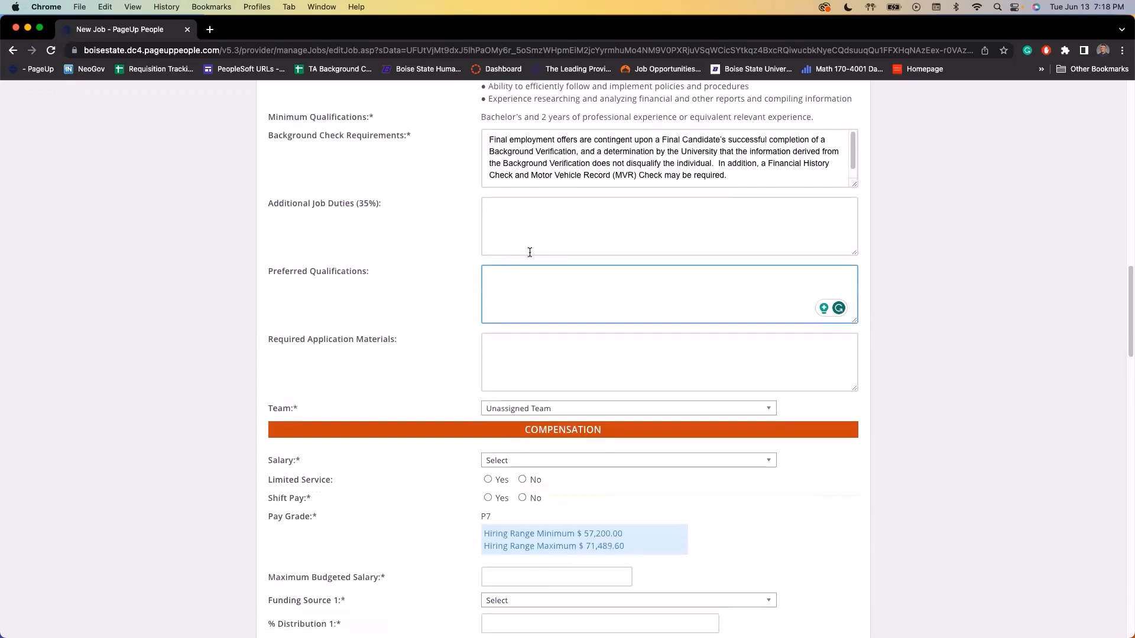
click(524, 359)
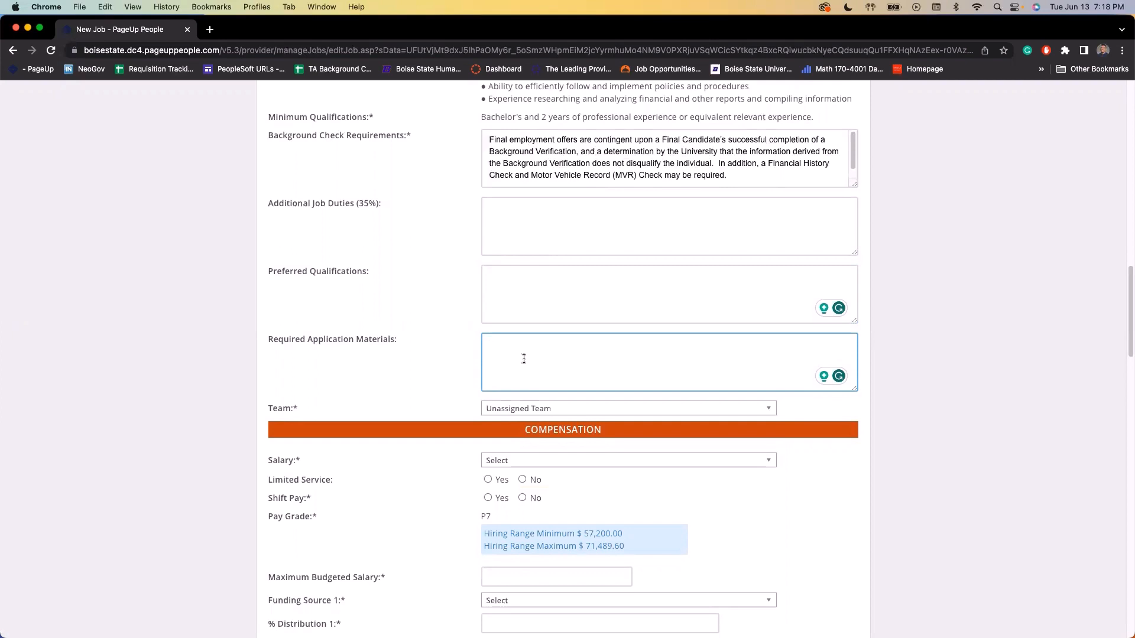
Assign the requisition to the Human Resource Services team
click(545, 409)
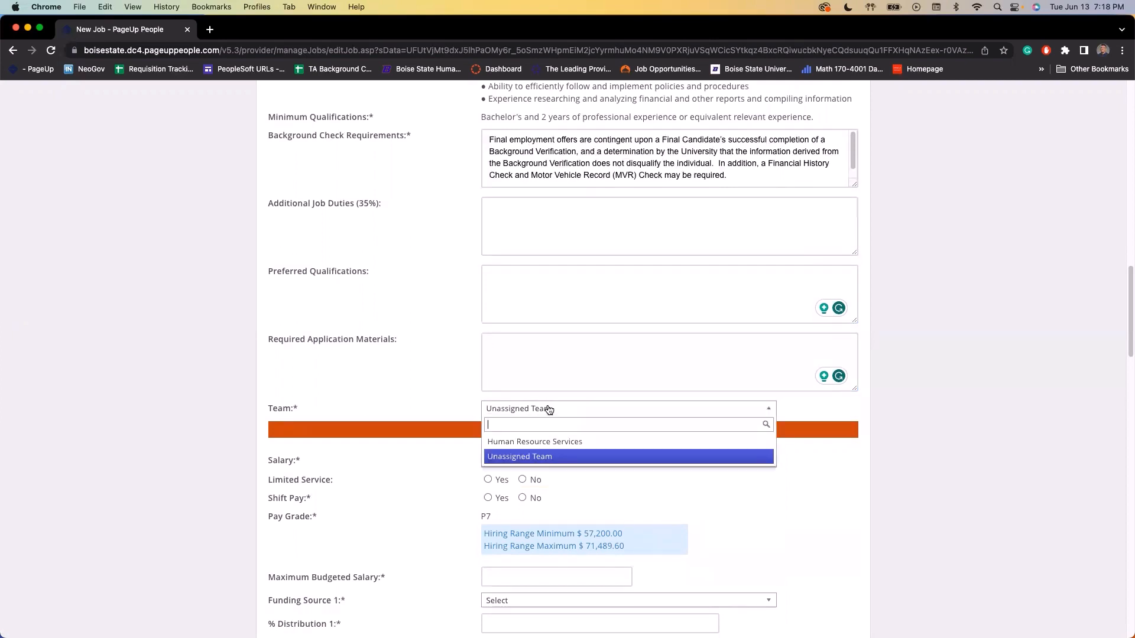
click(509, 443)
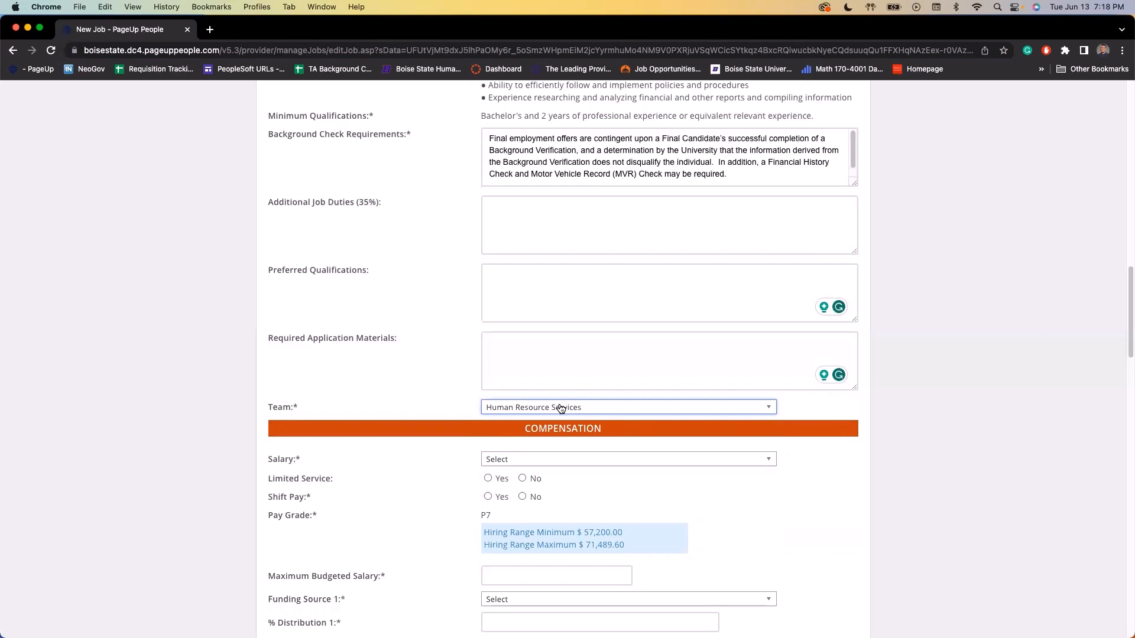
scroll(532, 408, down, 2)
click(516, 403)
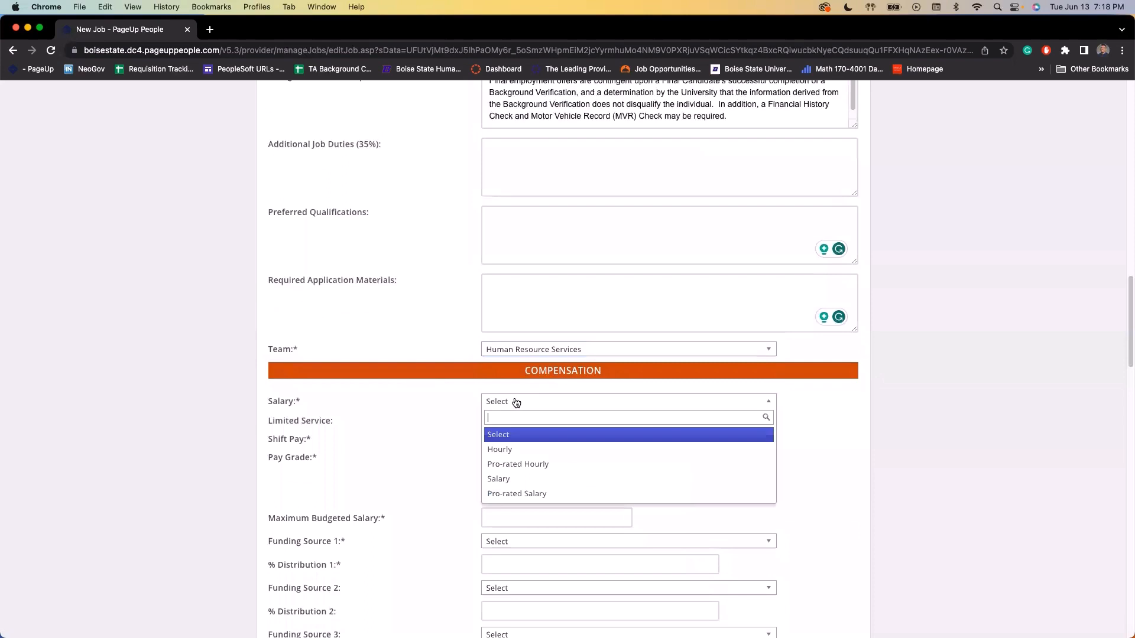
Choose Salary as the compensation type and set Limited Service to No
click(518, 484)
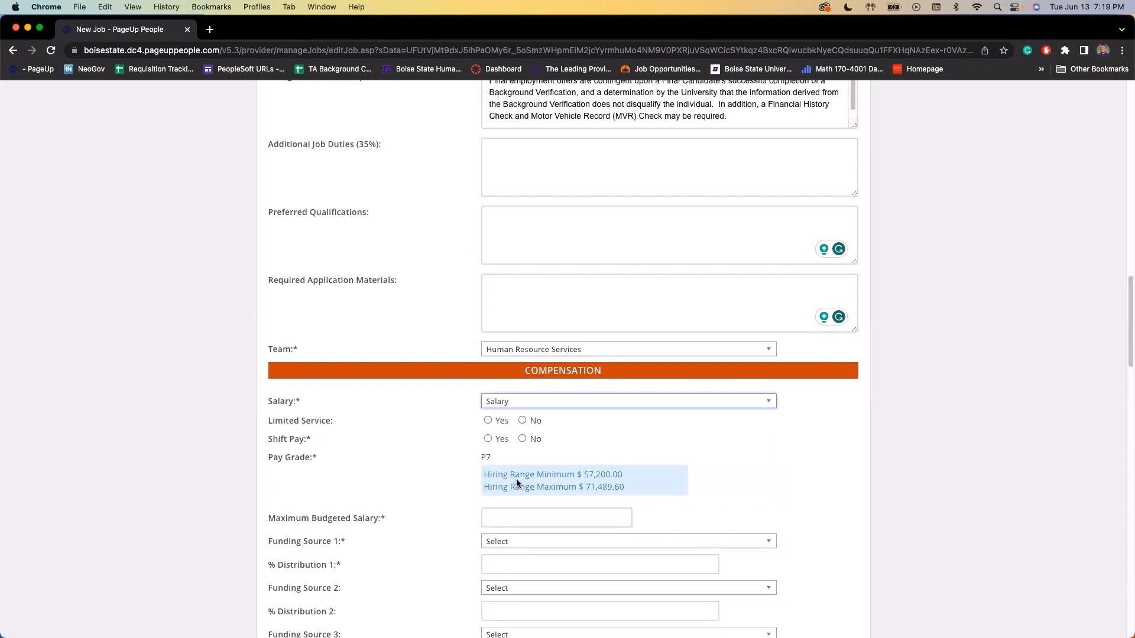
click(522, 421)
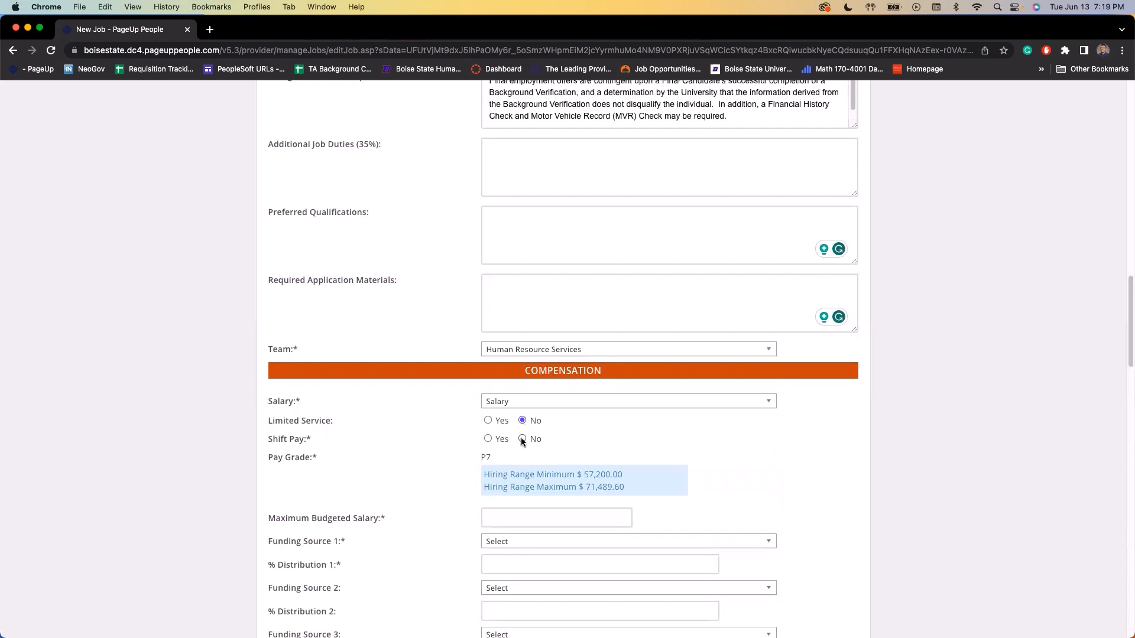
scroll(391, 472, down, 2)
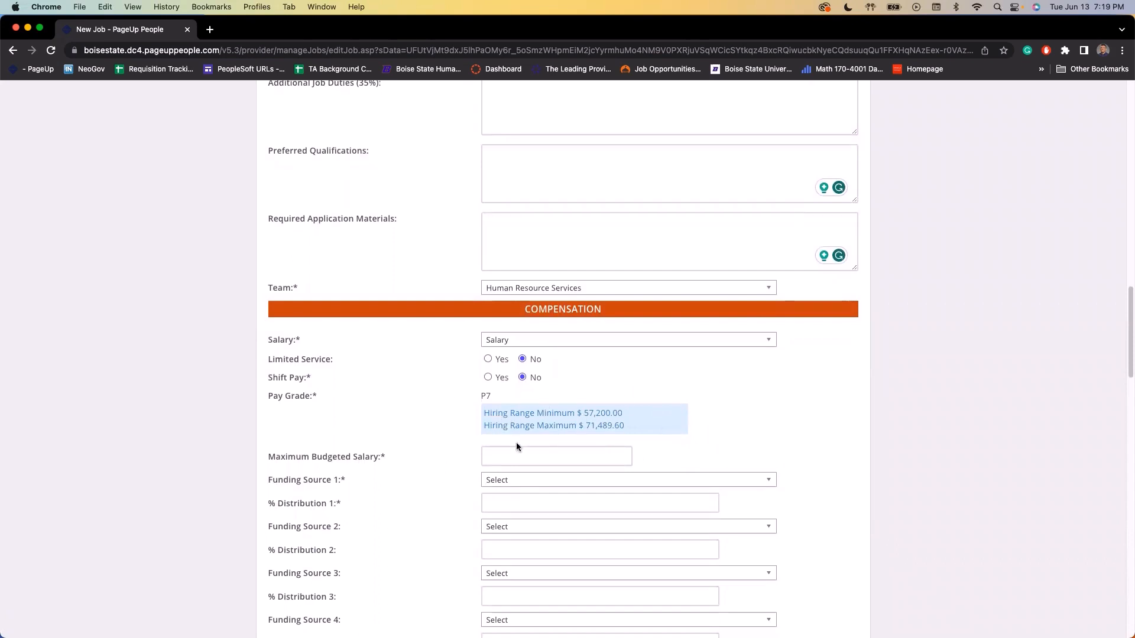
Enter 60000 as the Maximum Budgeted Salary
scroll(519, 444, down, 1)
click(552, 438)
scroll(713, 425, down, 1)
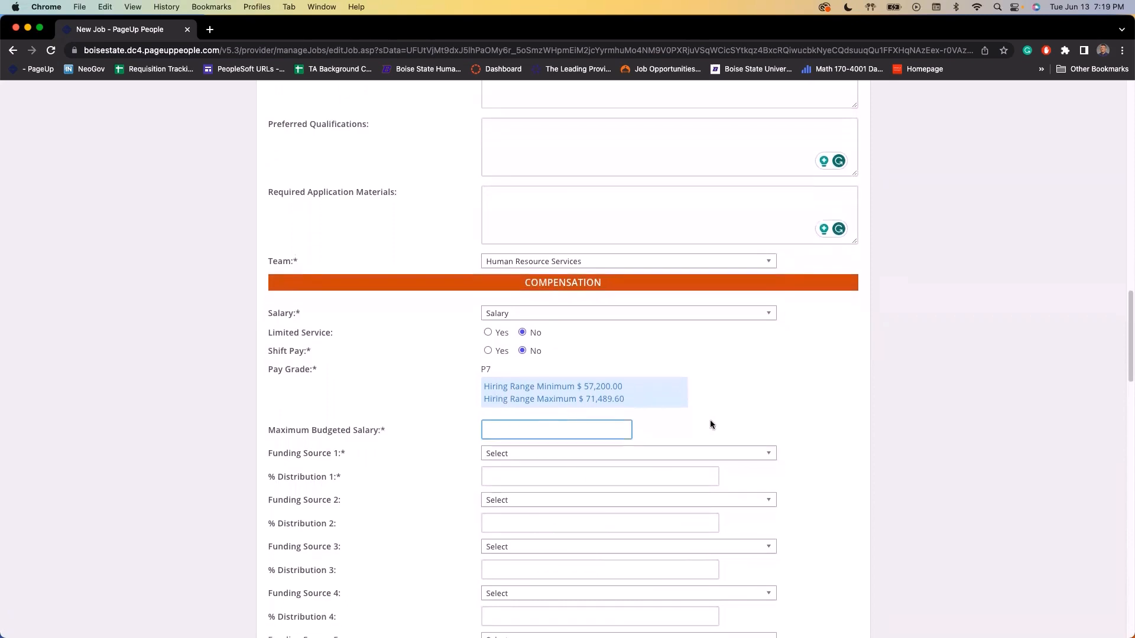
click(612, 426)
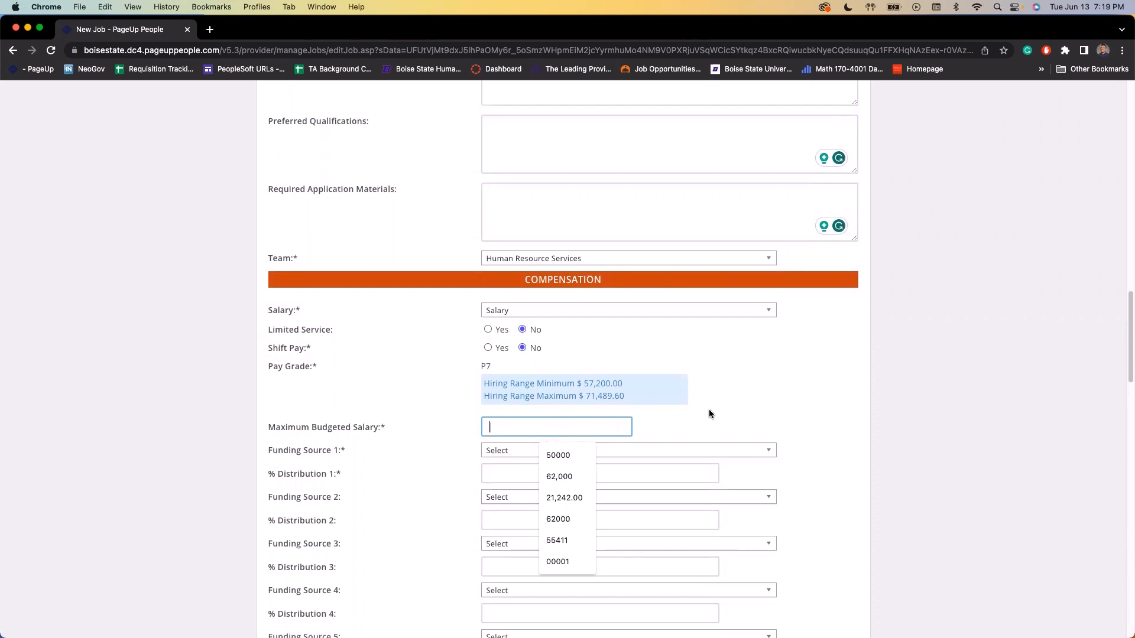
text(60000)
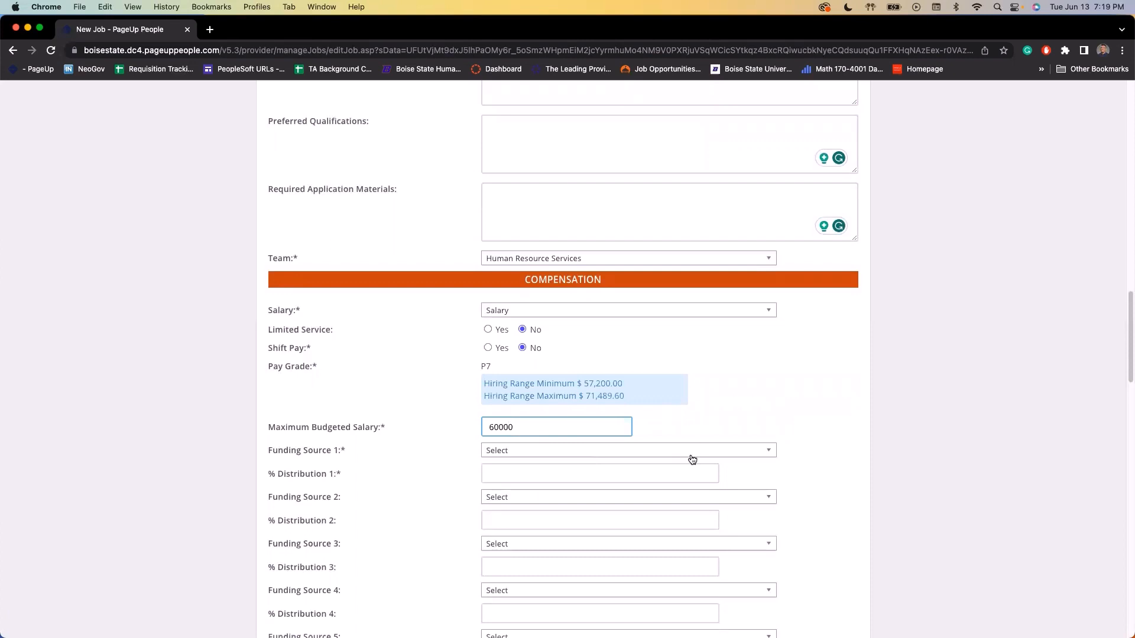
Choose account 1001.10104.1001001 for Funding Source 1, leaving Funding Source 2 empty
click(610, 450)
scroll(608, 532, down, 1)
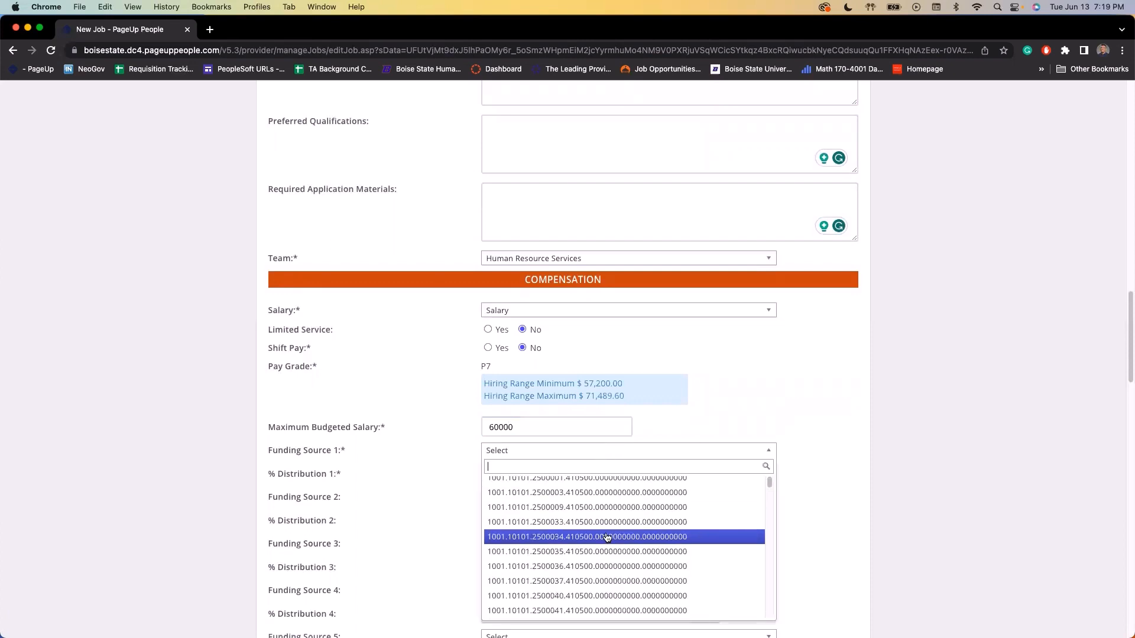
scroll(607, 538, down, 3)
click(570, 543)
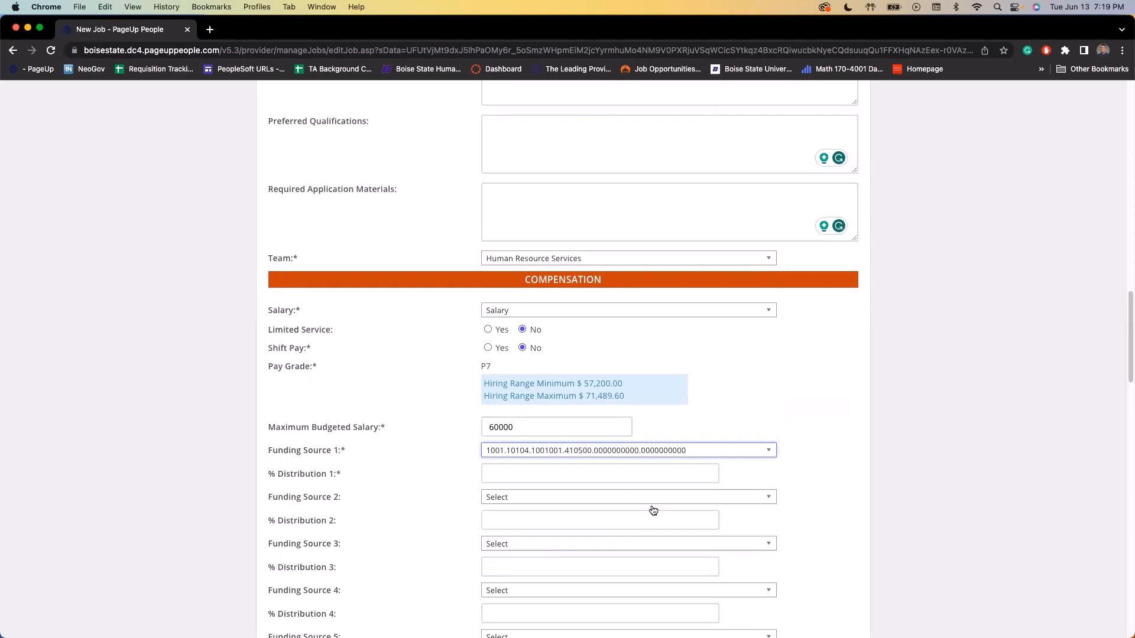
scroll(441, 499, down, 2)
click(508, 498)
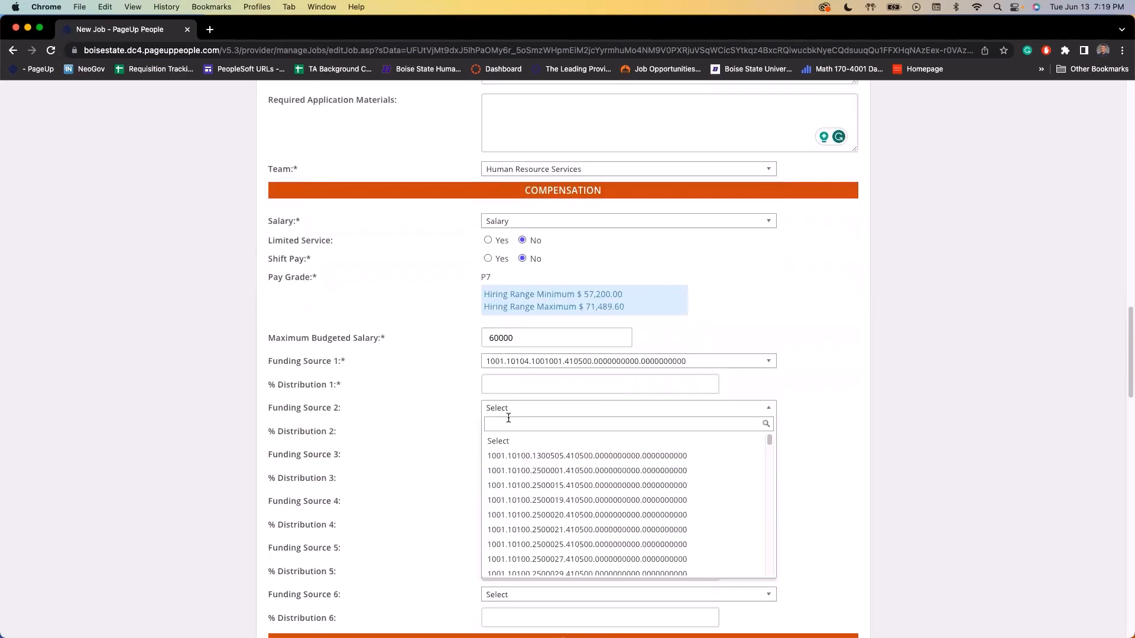
text(1000)
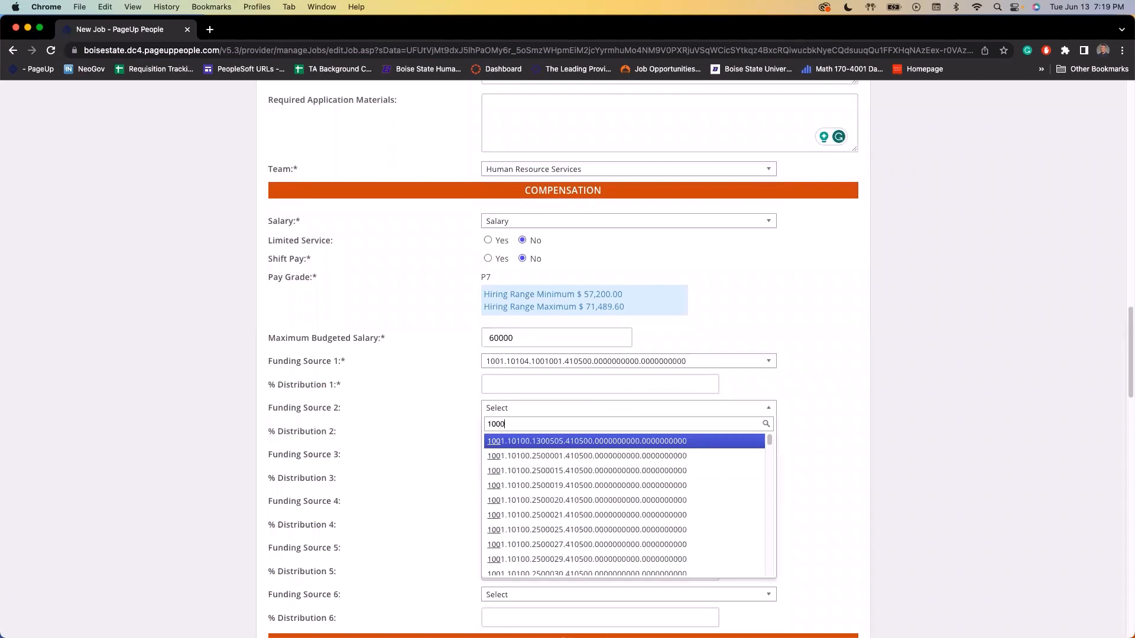
text(1)
key(BackSpace)
key(BackSpace)
key(BackSpace)
key(BackSpace)
key(BackSpace)
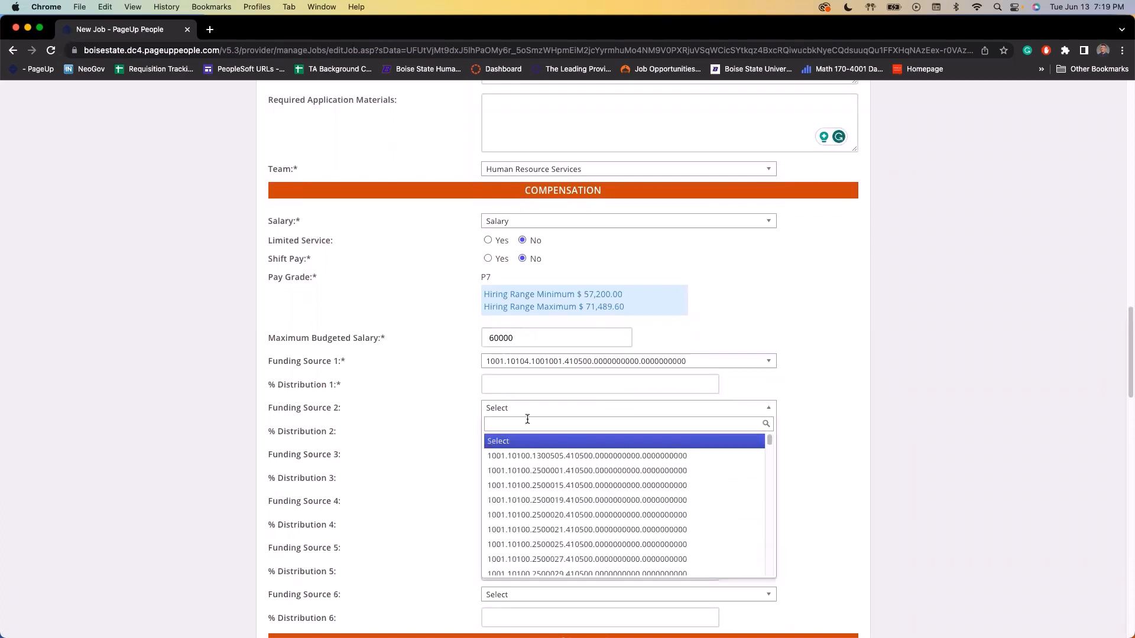
click(480, 387)
Set Funding Source 1's % Distribution to 100
click(532, 379)
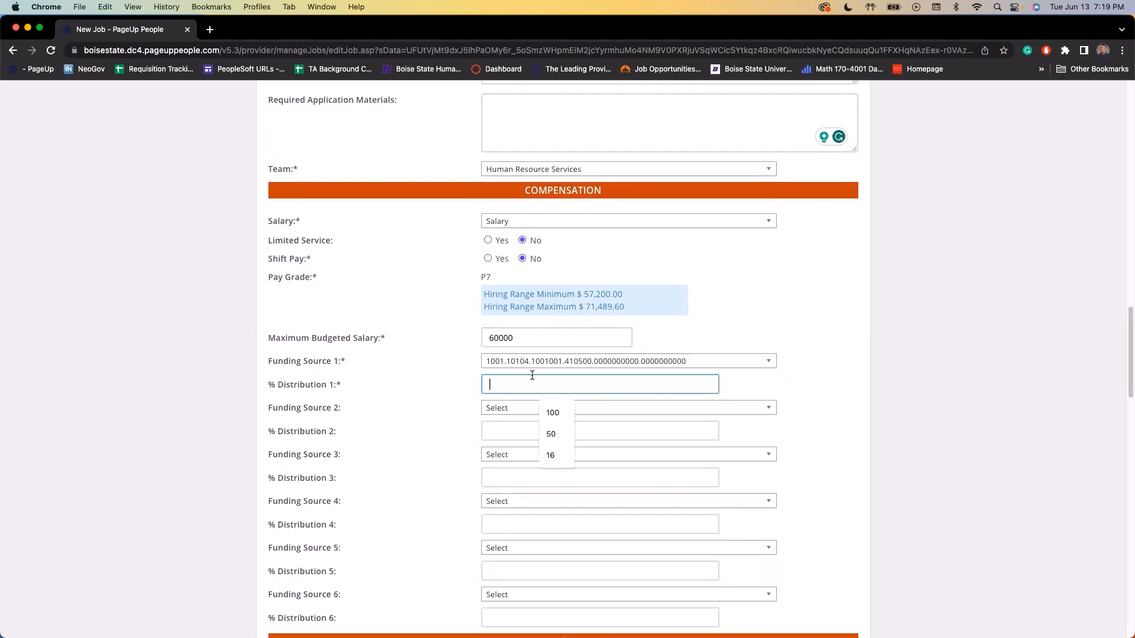
click(553, 412)
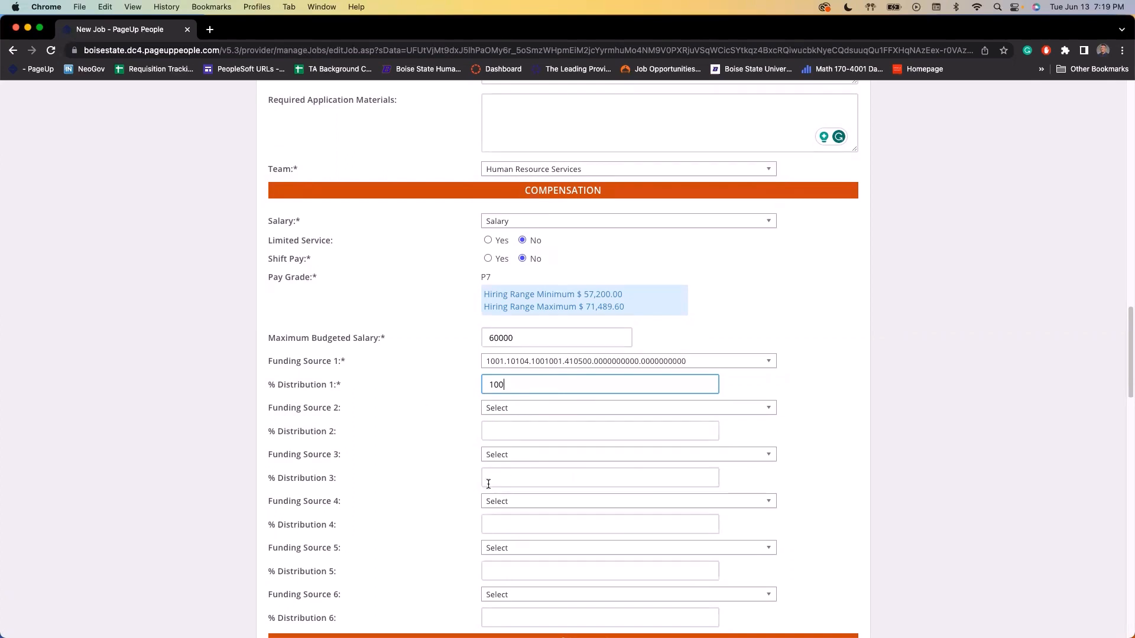
scroll(491, 482, down, 5)
scroll(465, 488, down, 3)
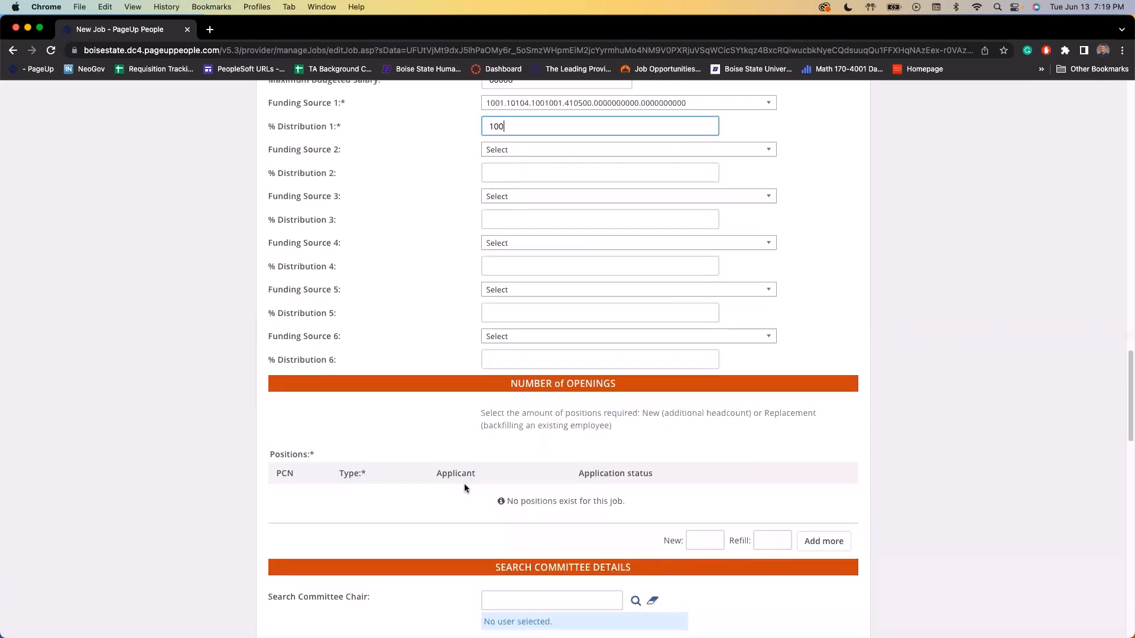
Discard a stray new-headcount row and add 2 Refill position rows to Number of Openings
scroll(455, 396, down, 2)
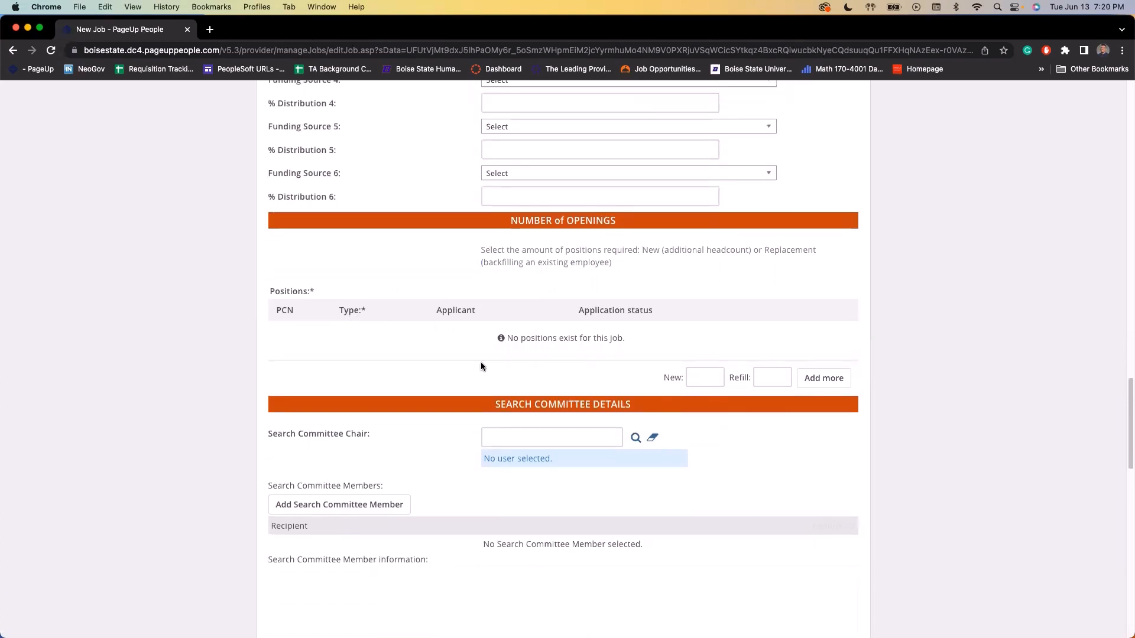
click(693, 372)
click(836, 381)
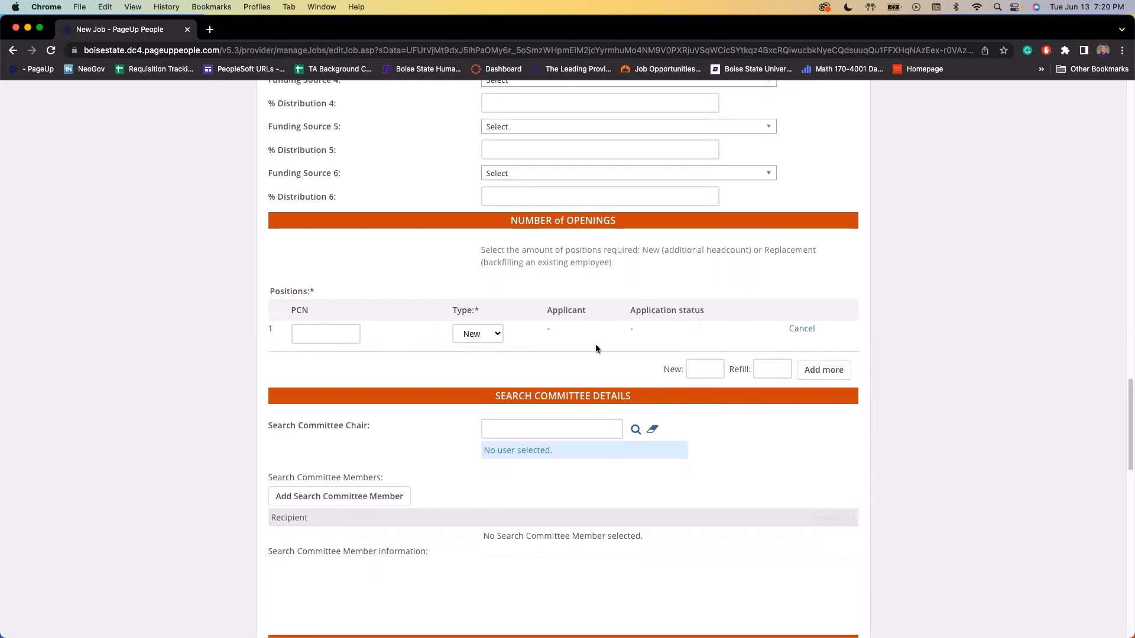
click(790, 328)
click(763, 343)
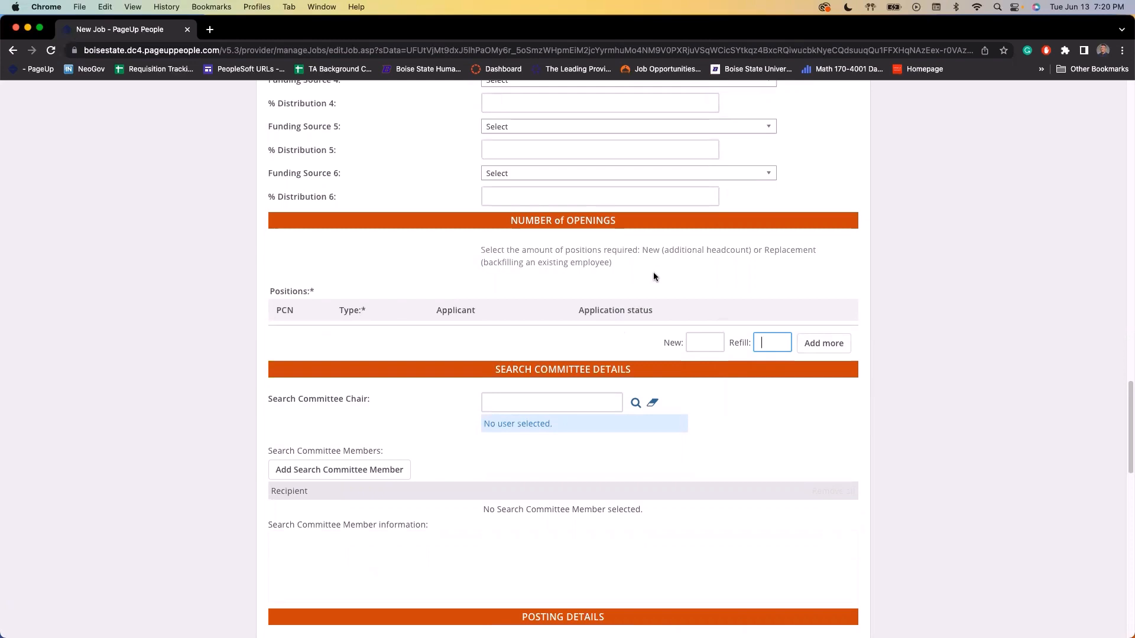
text(2)
click(834, 342)
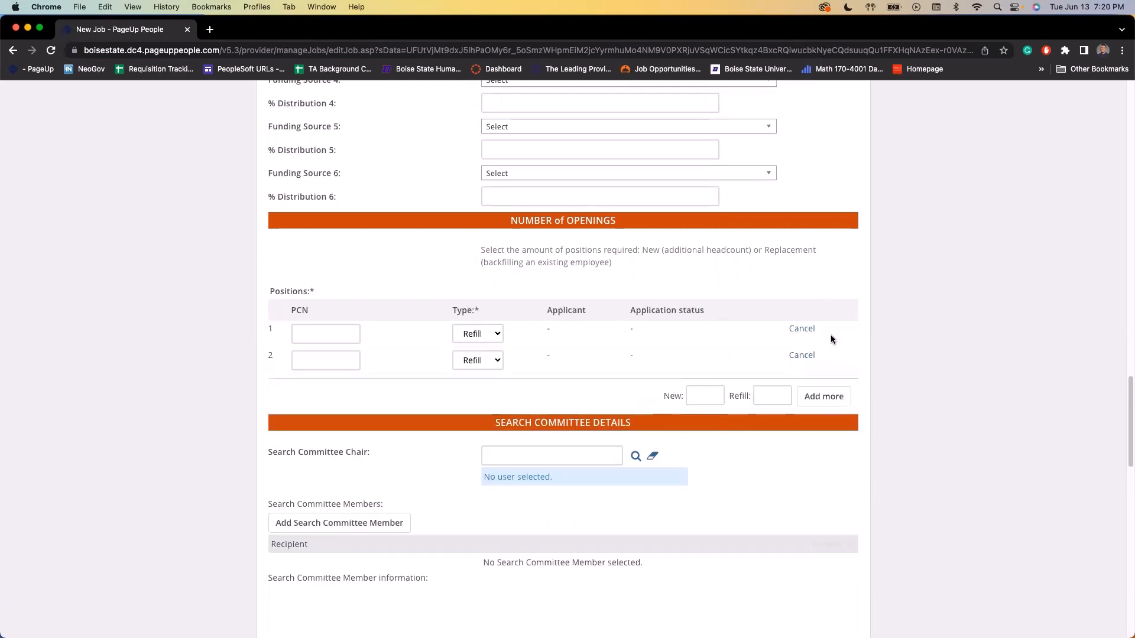
Remove the extra Refill row and give the remaining position PCN 5047
click(357, 334)
text(50)
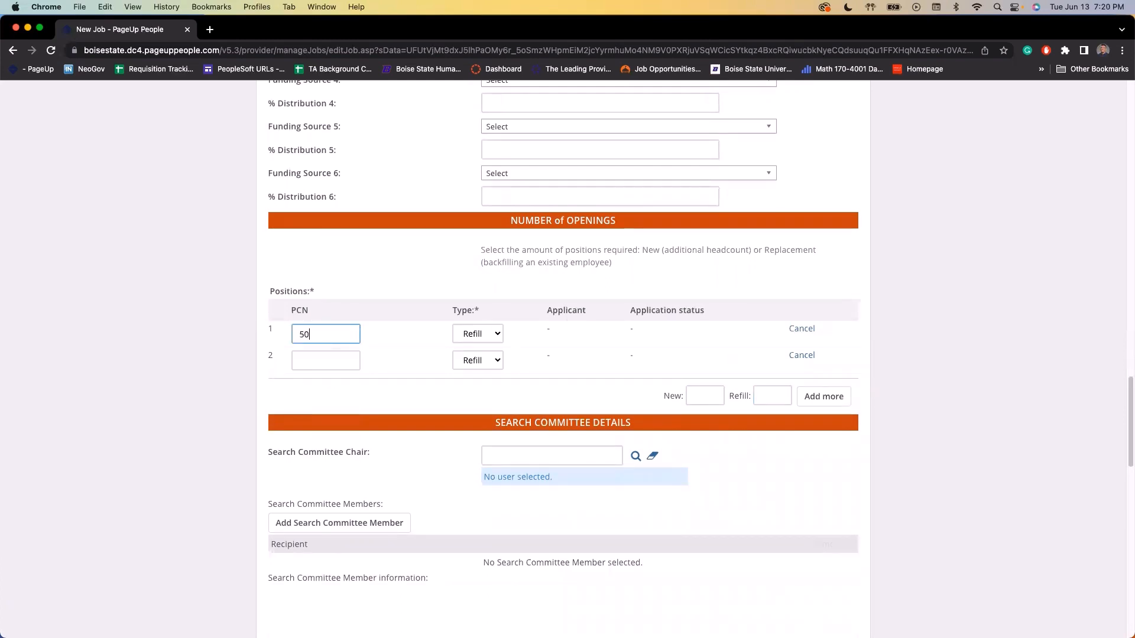
key(BackSpace)
key(BackSpace)
click(801, 329)
click(309, 338)
text(5047)
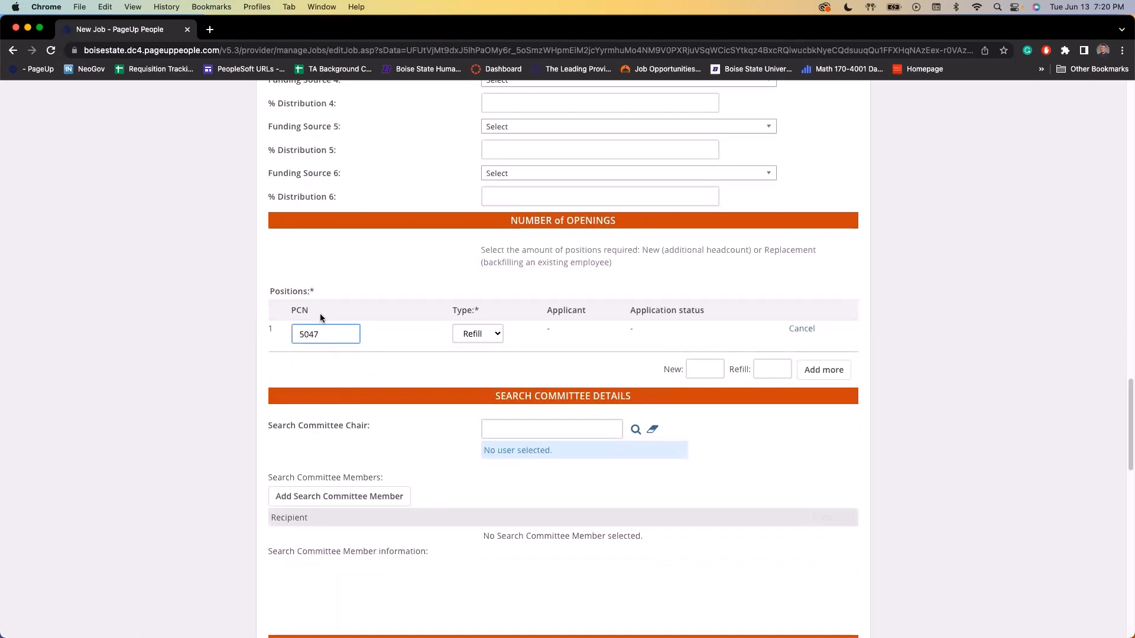
scroll(355, 325, down, 1)
scroll(414, 368, down, 1)
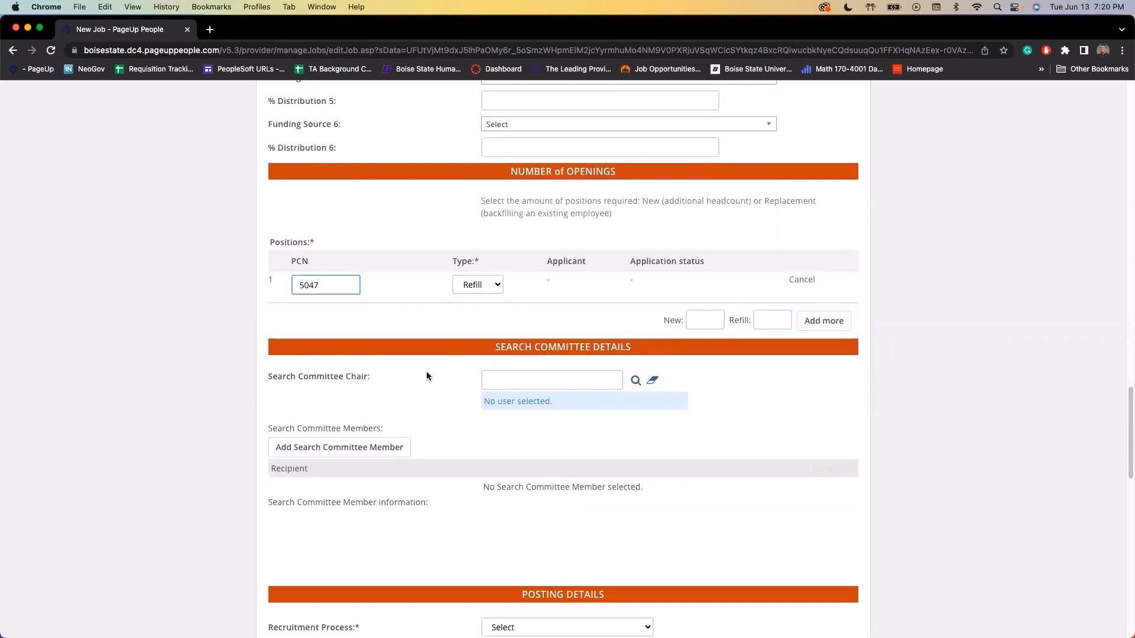
Pick the suggested user as Search Committee Chair and close the member search without adding anyone
click(506, 382)
click(568, 409)
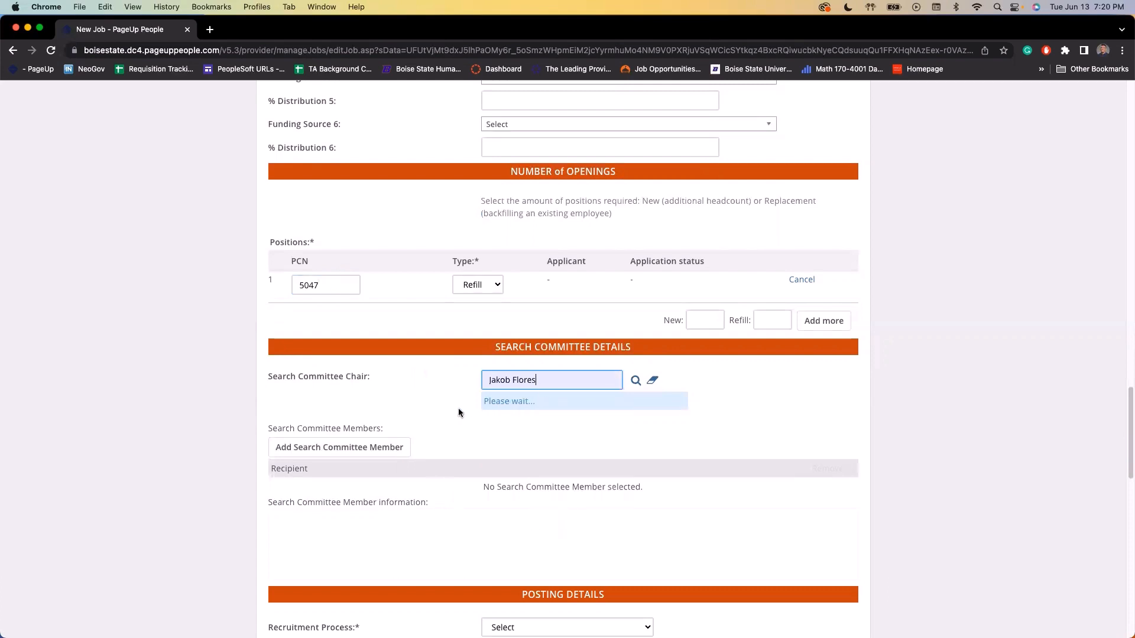
scroll(408, 421, down, 1)
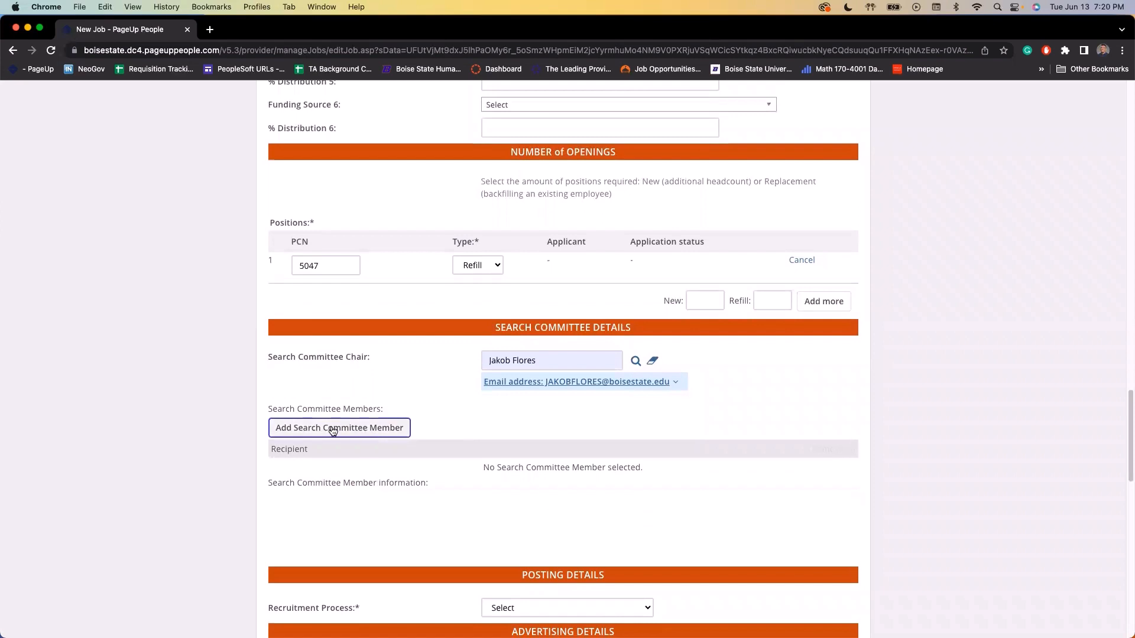
click(333, 430)
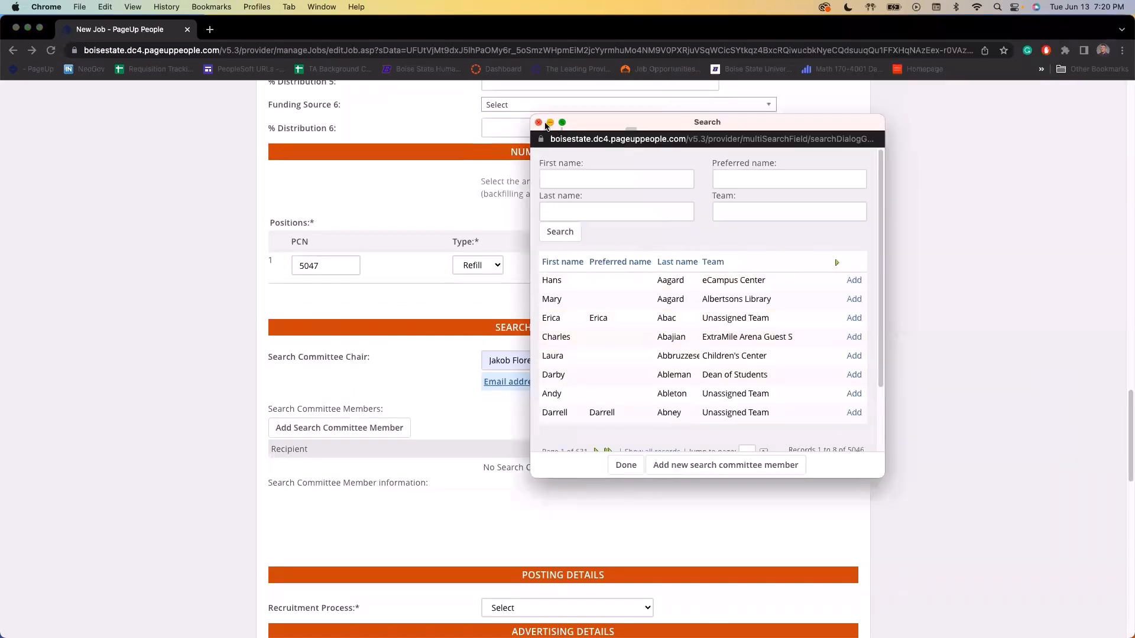
click(538, 122)
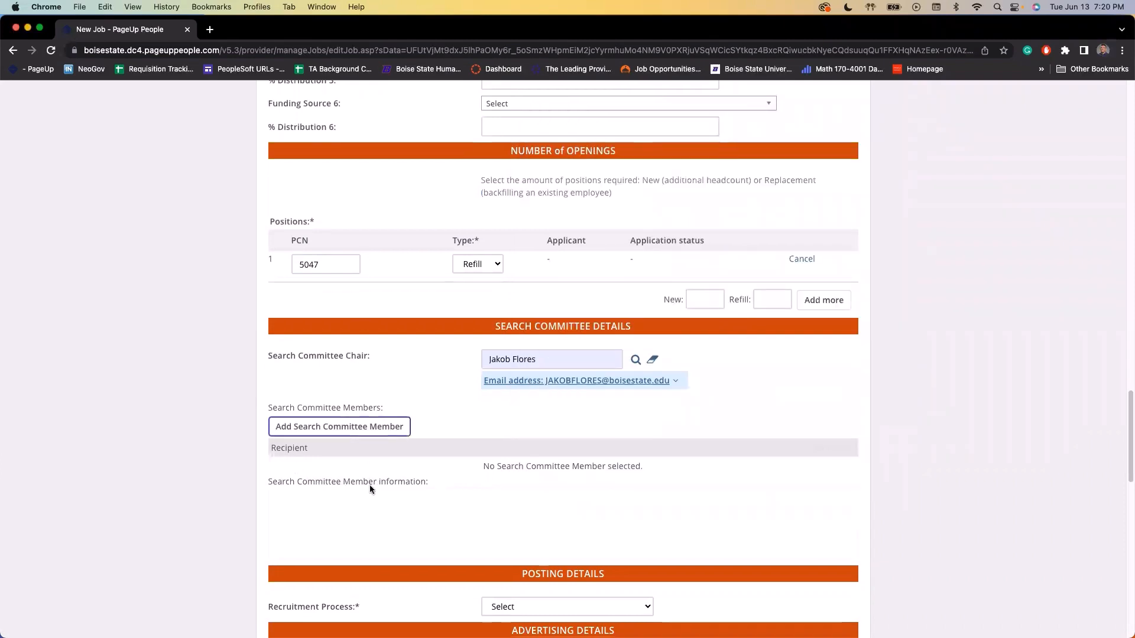
scroll(370, 488, down, 2)
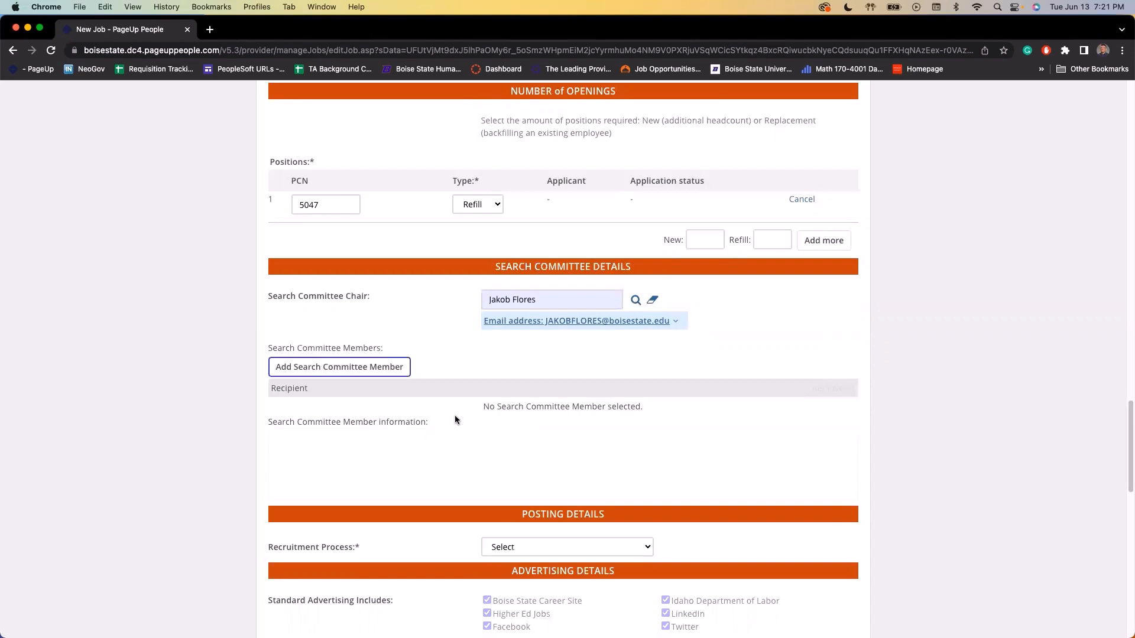
scroll(463, 421, down, 2)
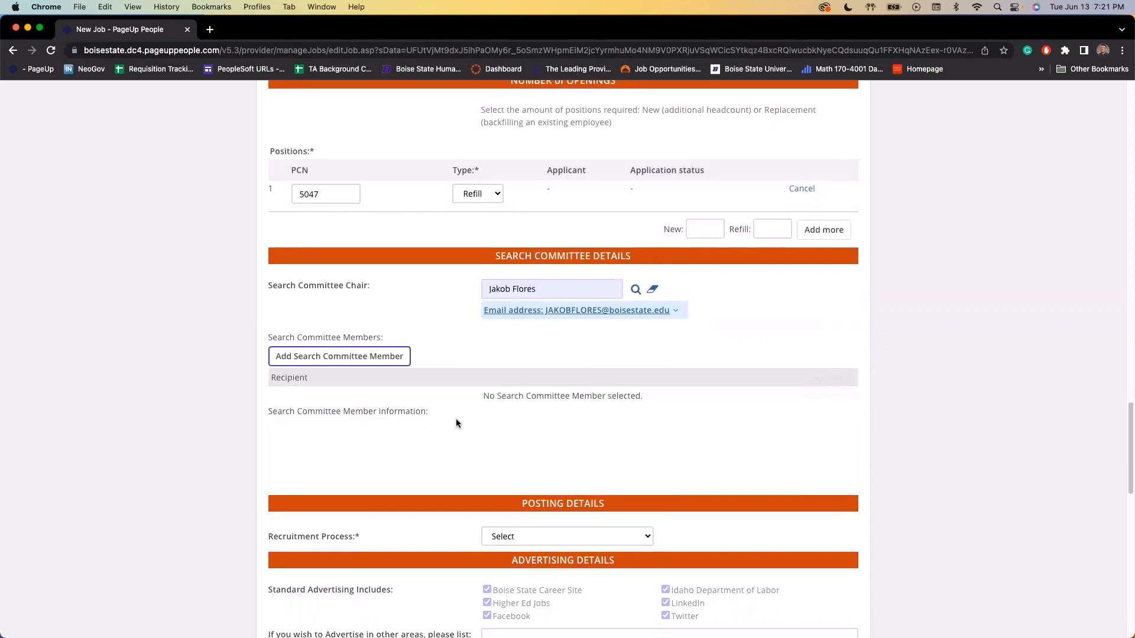
scroll(481, 360, down, 1)
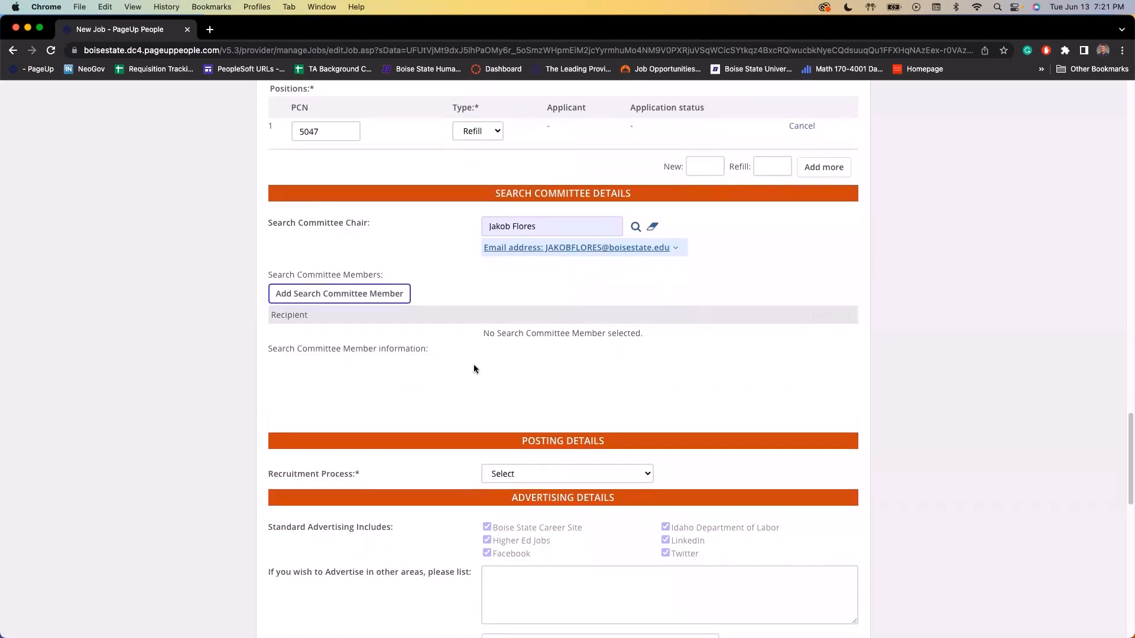
scroll(477, 365, down, 3)
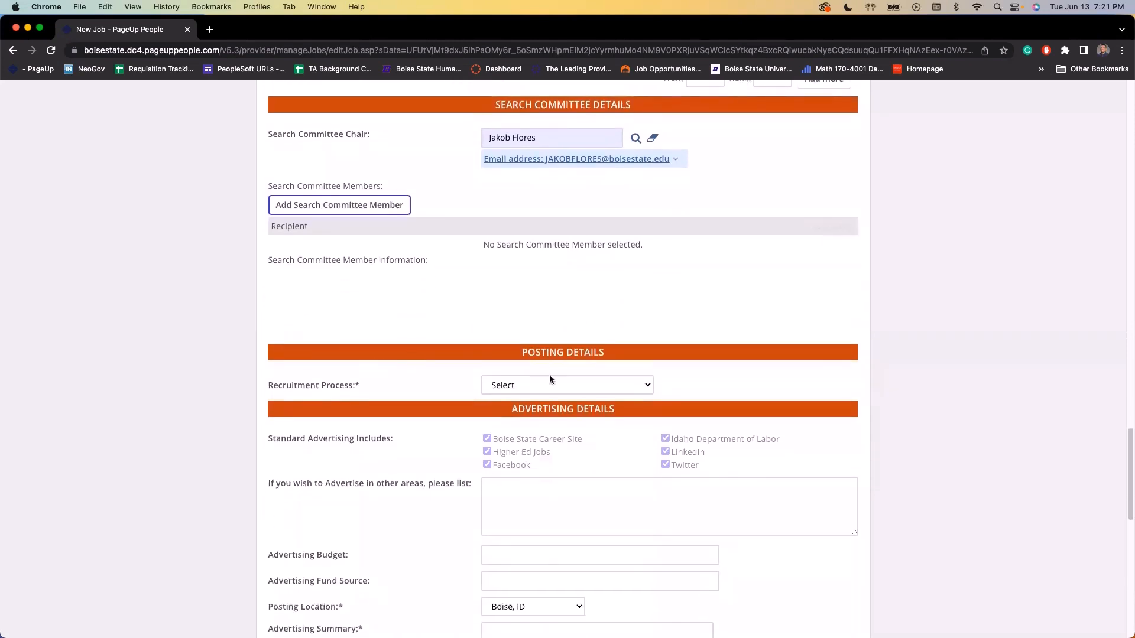
Choose Classified, NonClassified/Professional from the Recruitment Process dropdown
click(540, 385)
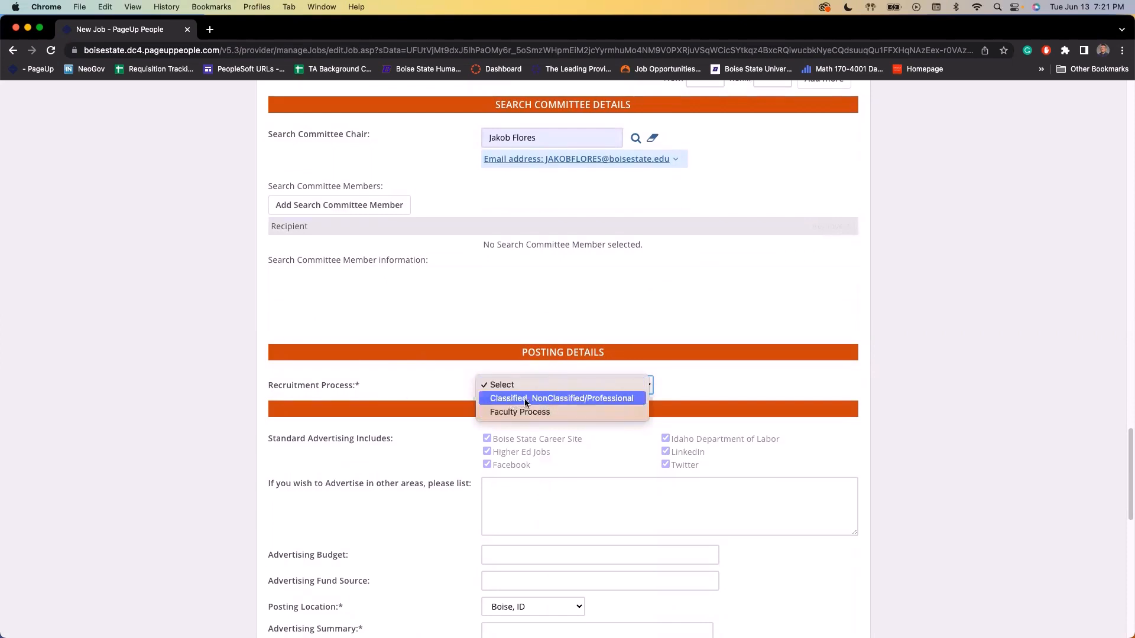
click(573, 399)
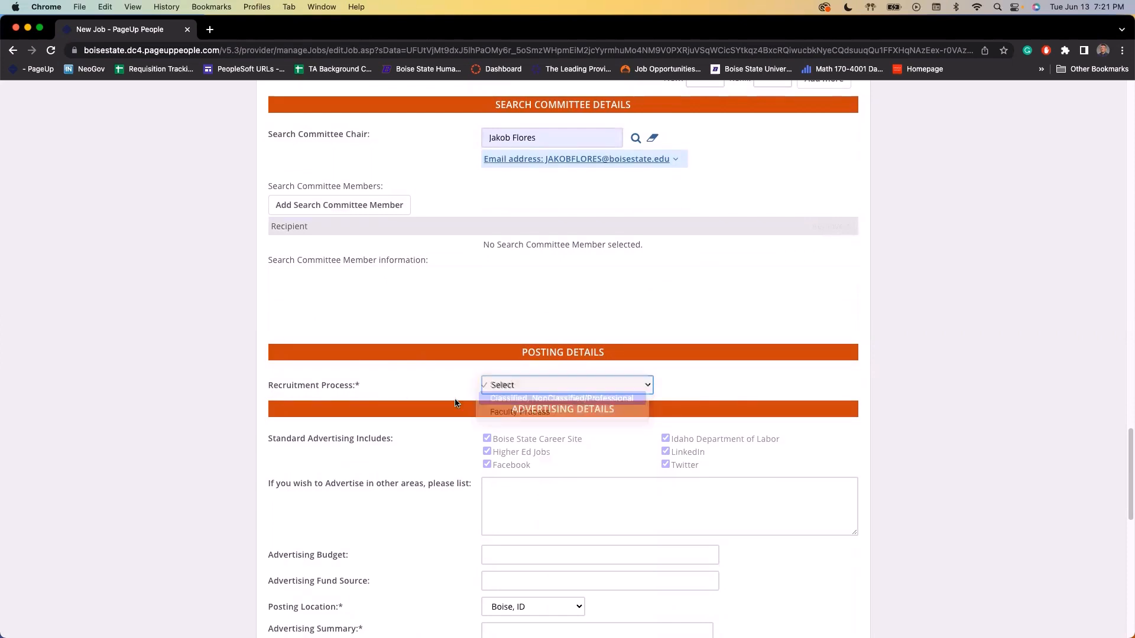
scroll(334, 396, down, 5)
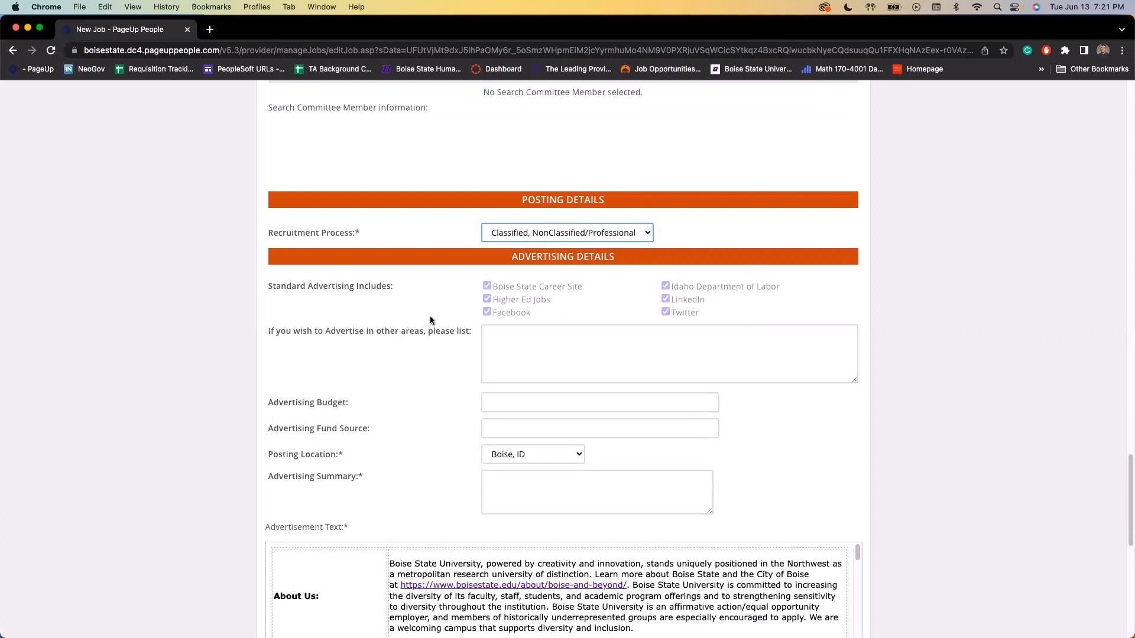
click(510, 326)
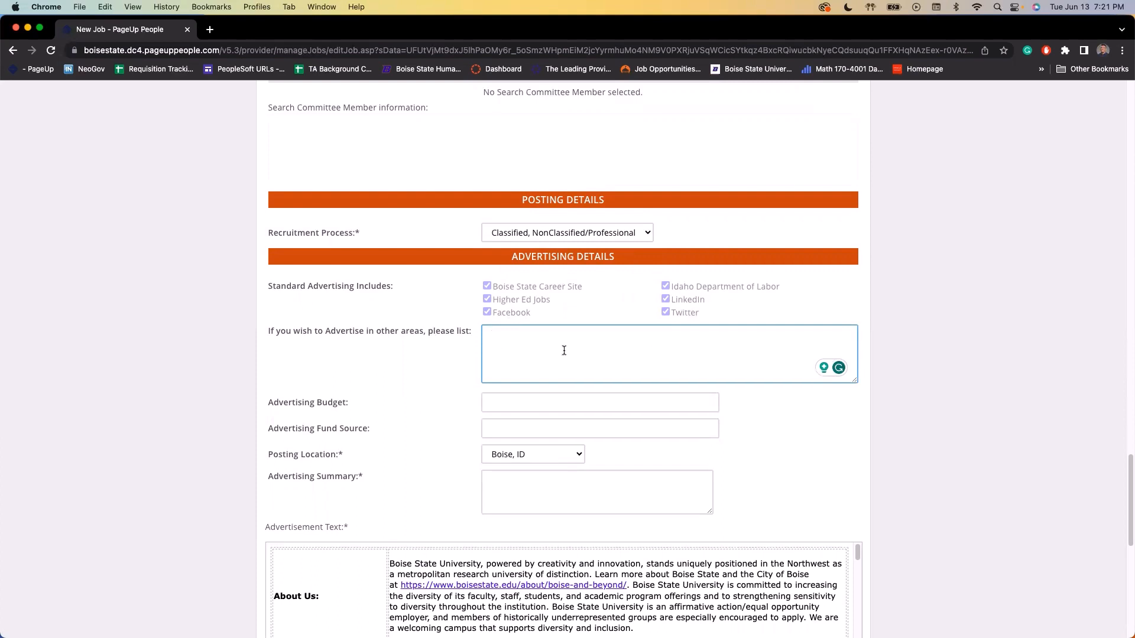
Enter 500 as the Advertising Budget, keeping Boise, ID as the Posting Location
click(515, 405)
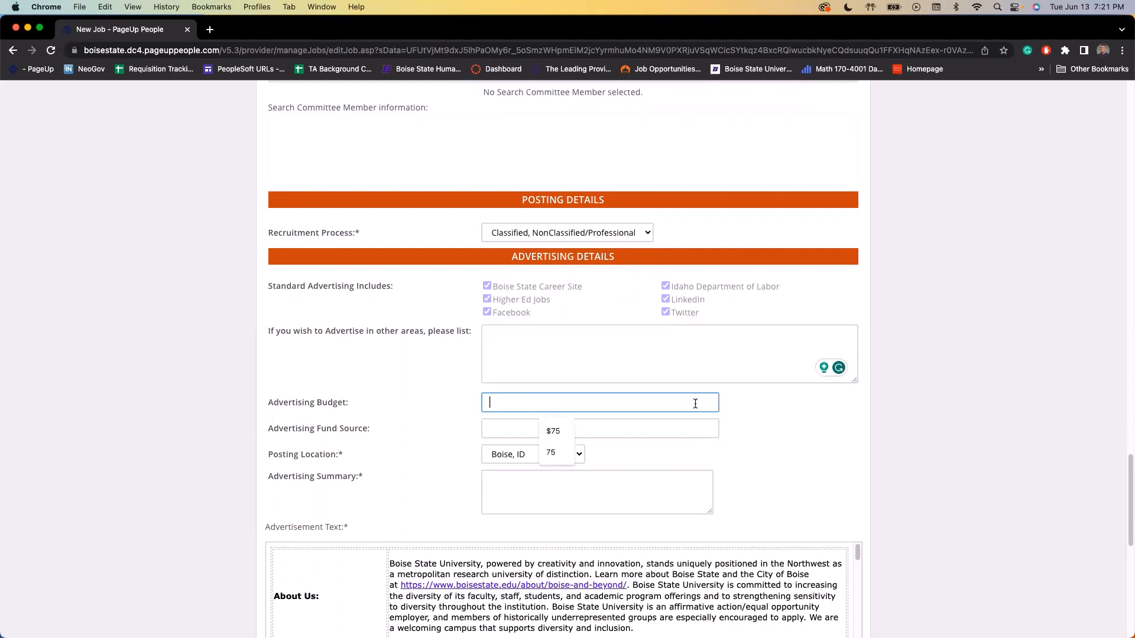
click(420, 408)
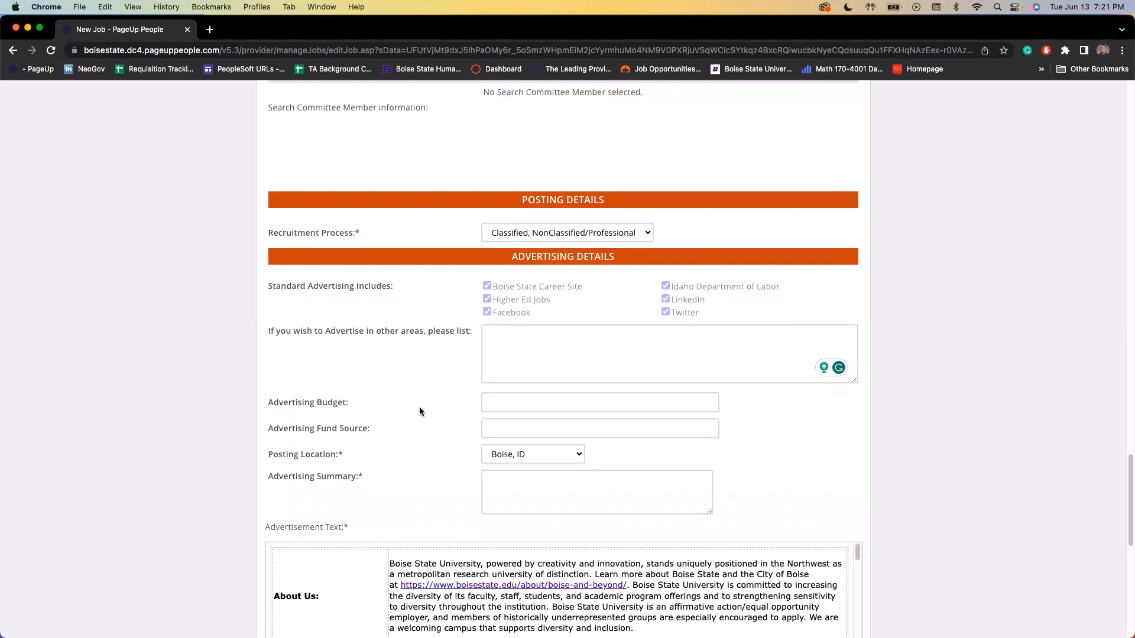
click(516, 404)
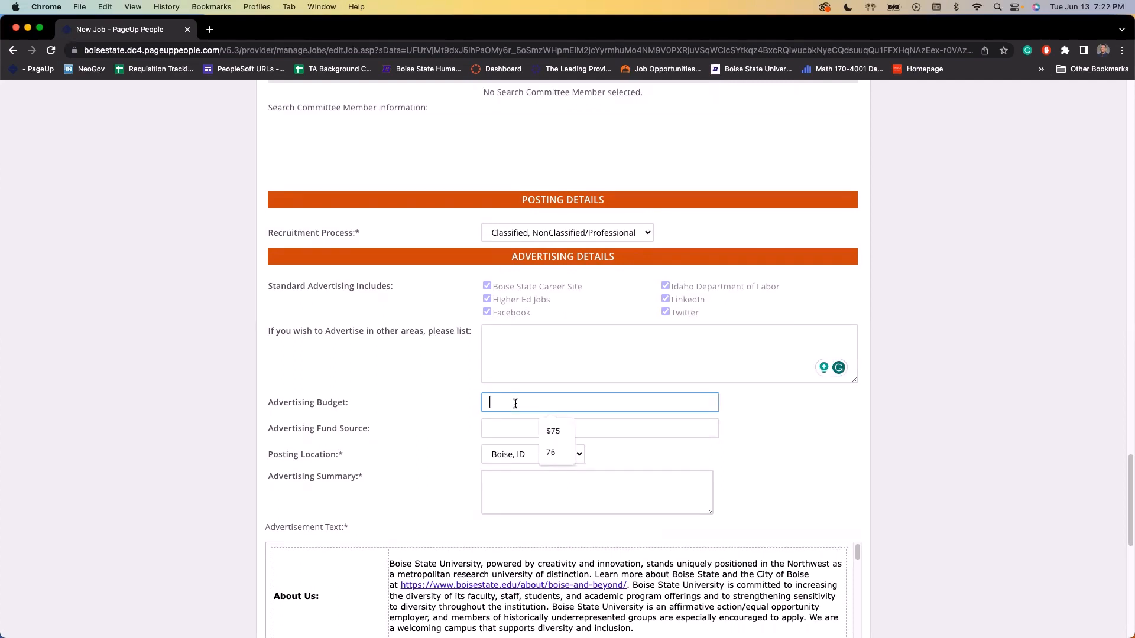
text(500)
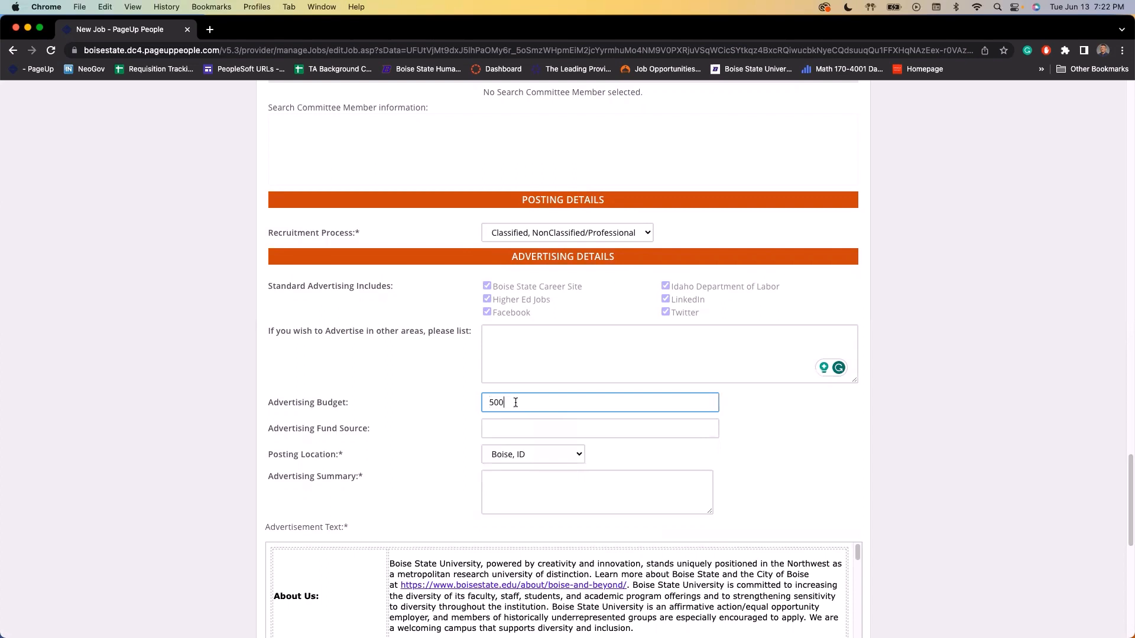
click(506, 424)
click(435, 440)
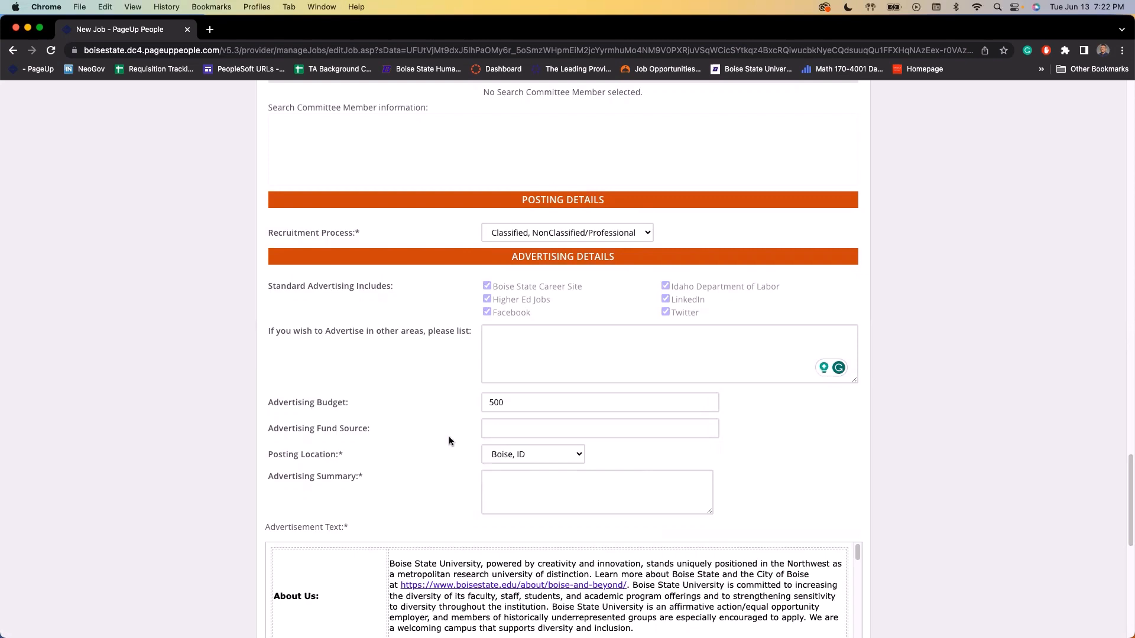
click(497, 456)
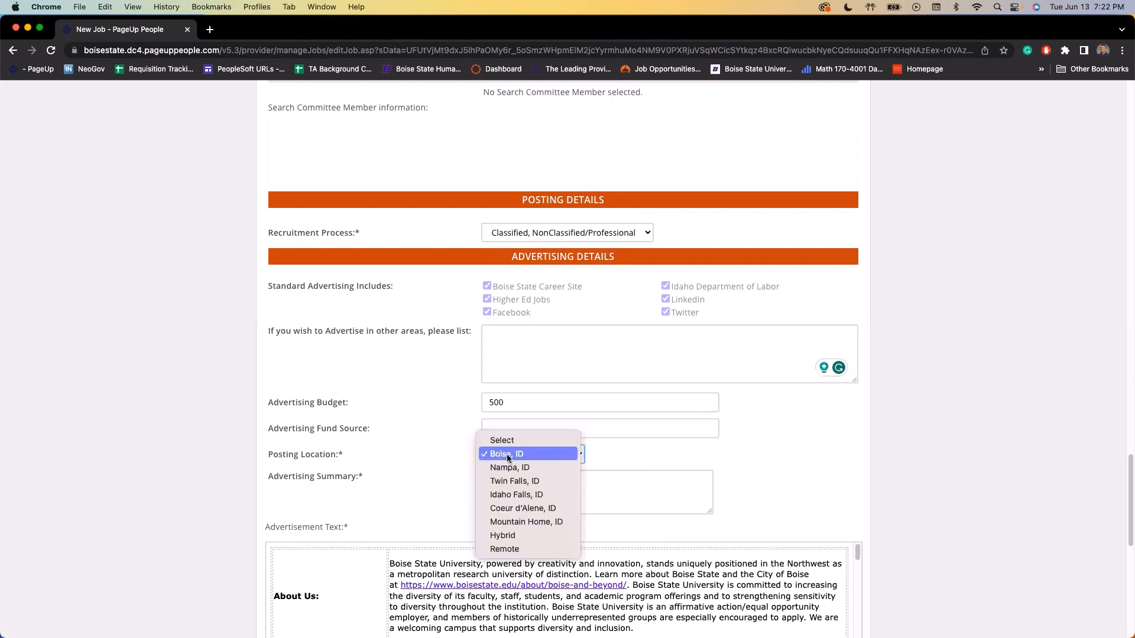
click(345, 460)
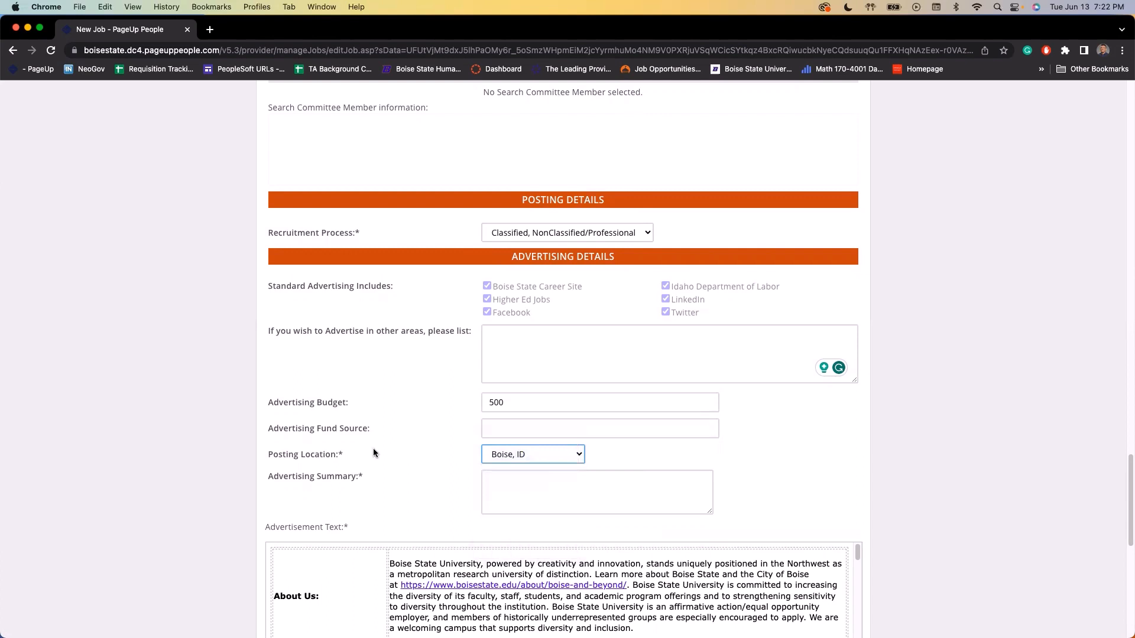
click(521, 494)
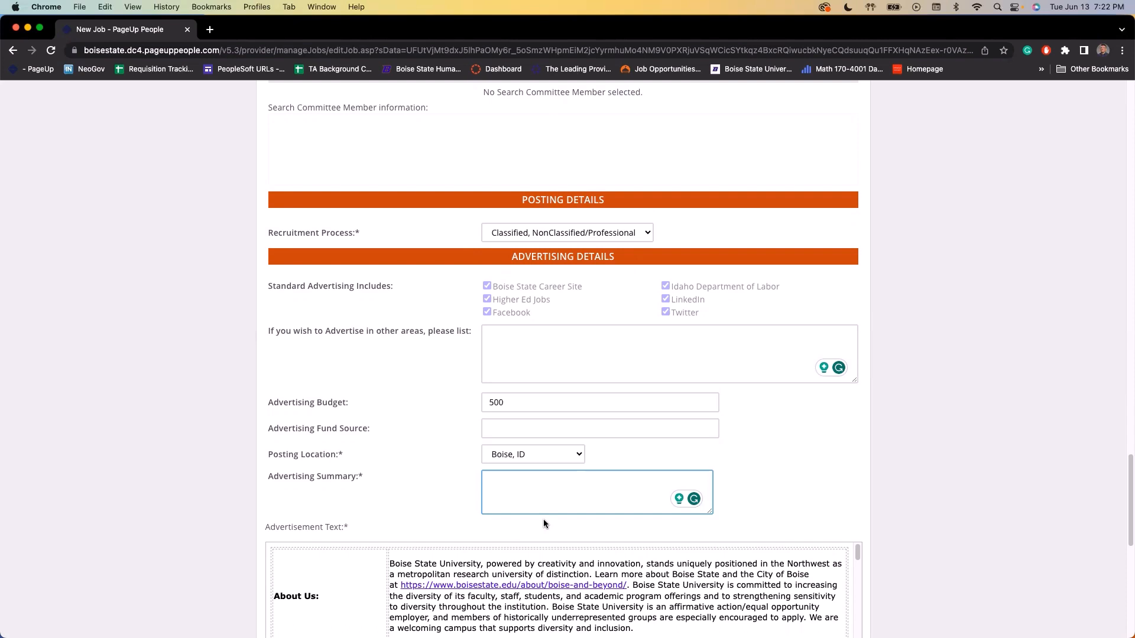
scroll(438, 439, down, 3)
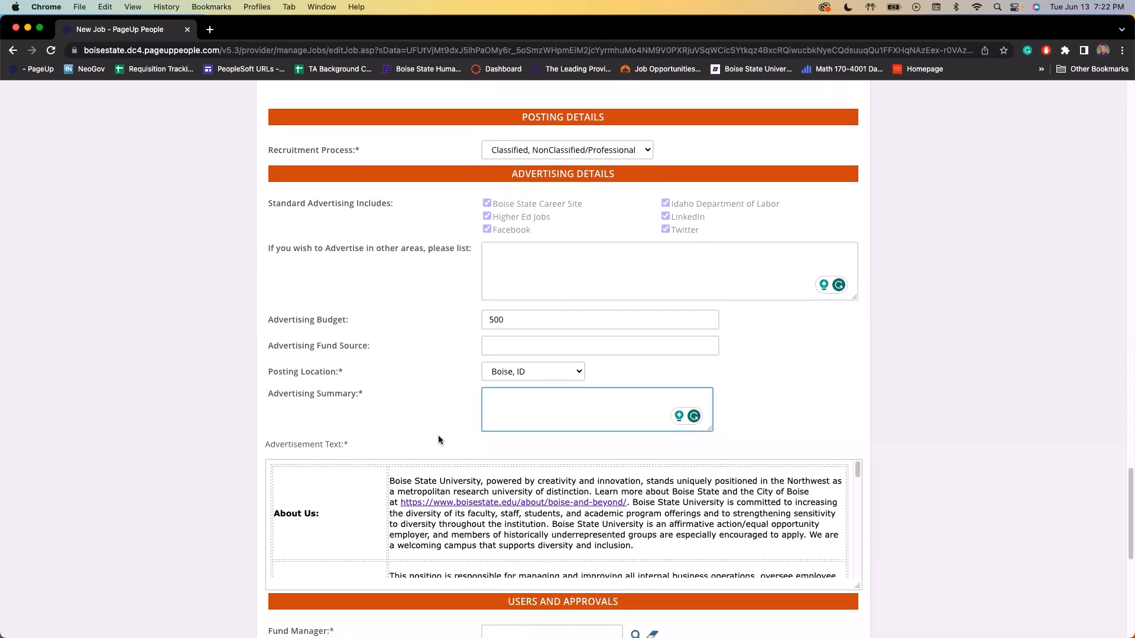
scroll(438, 435, down, 5)
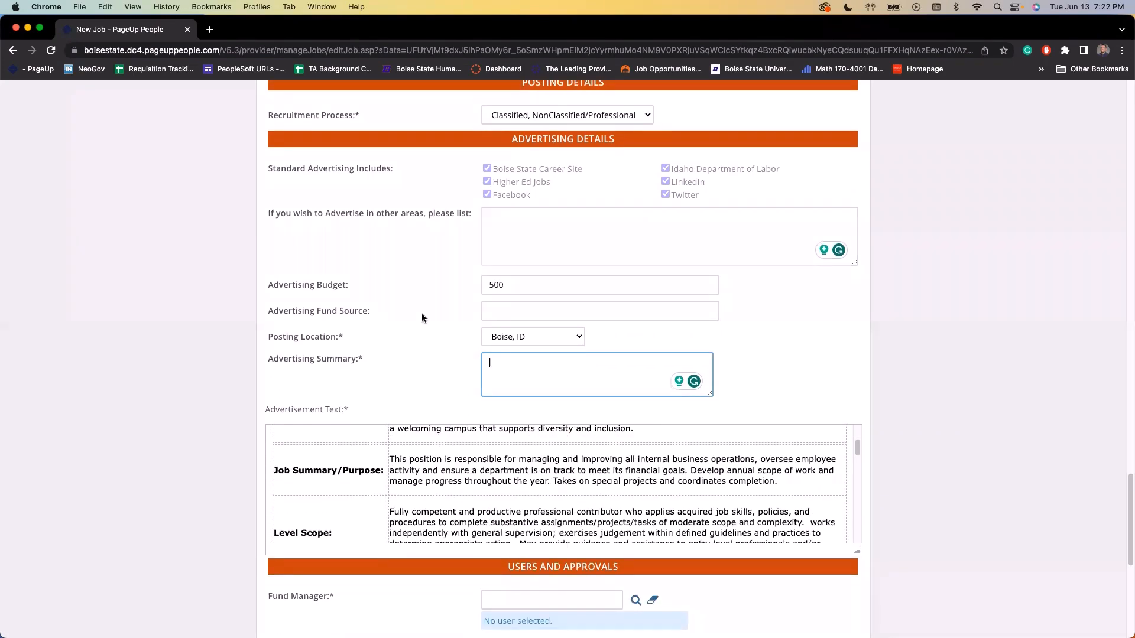
scroll(422, 318, down, 5)
scroll(324, 272, up, 3)
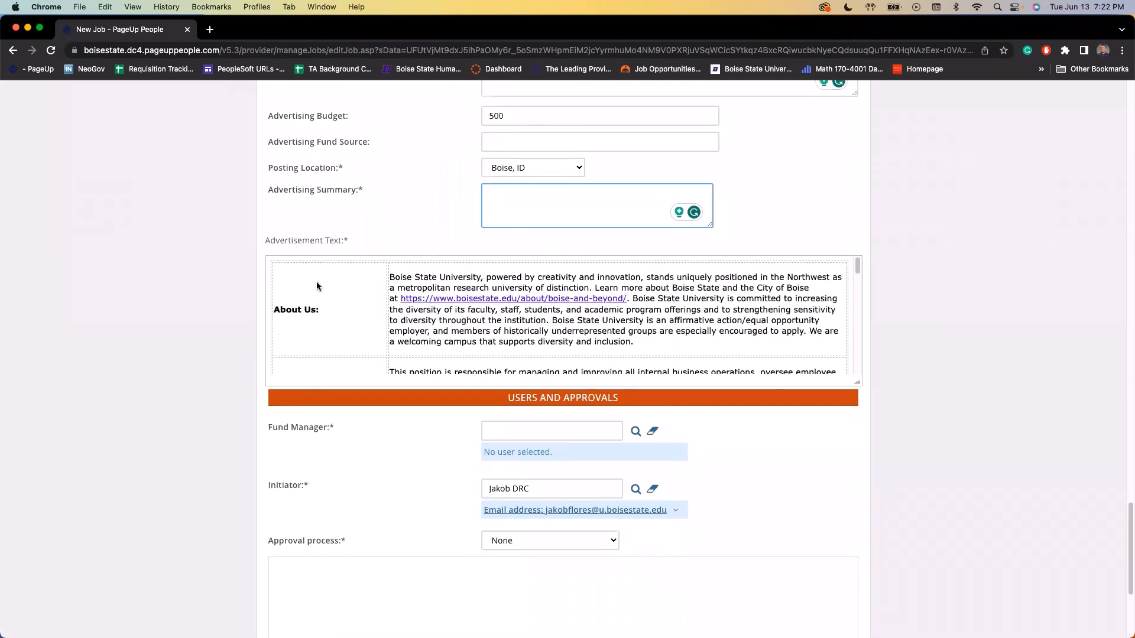
scroll(480, 332, down, 4)
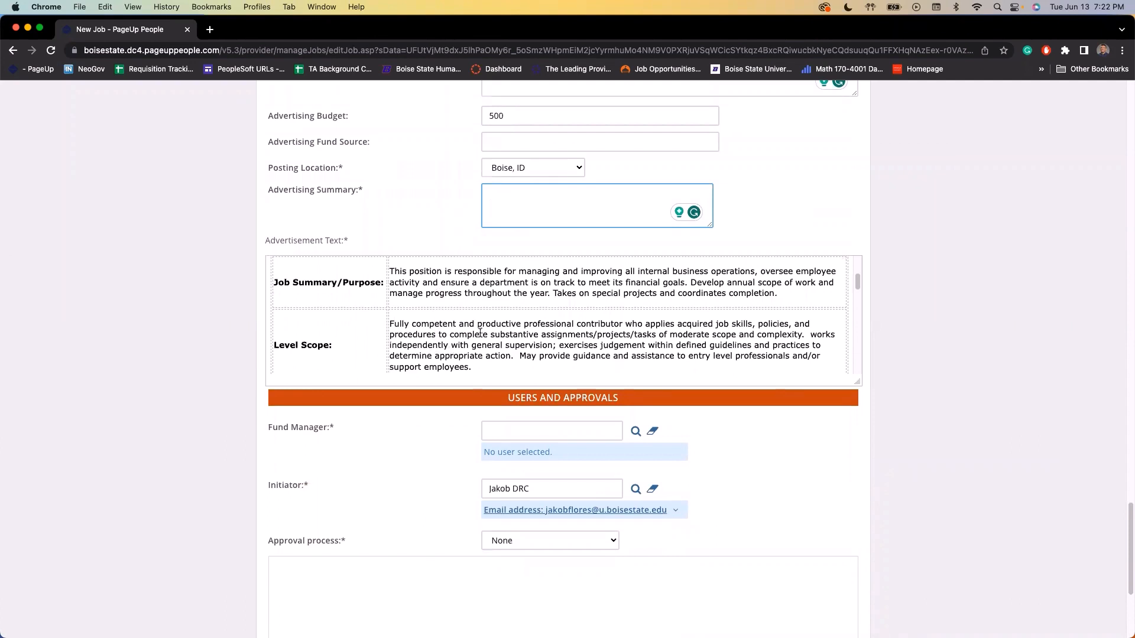
scroll(480, 332, down, 1)
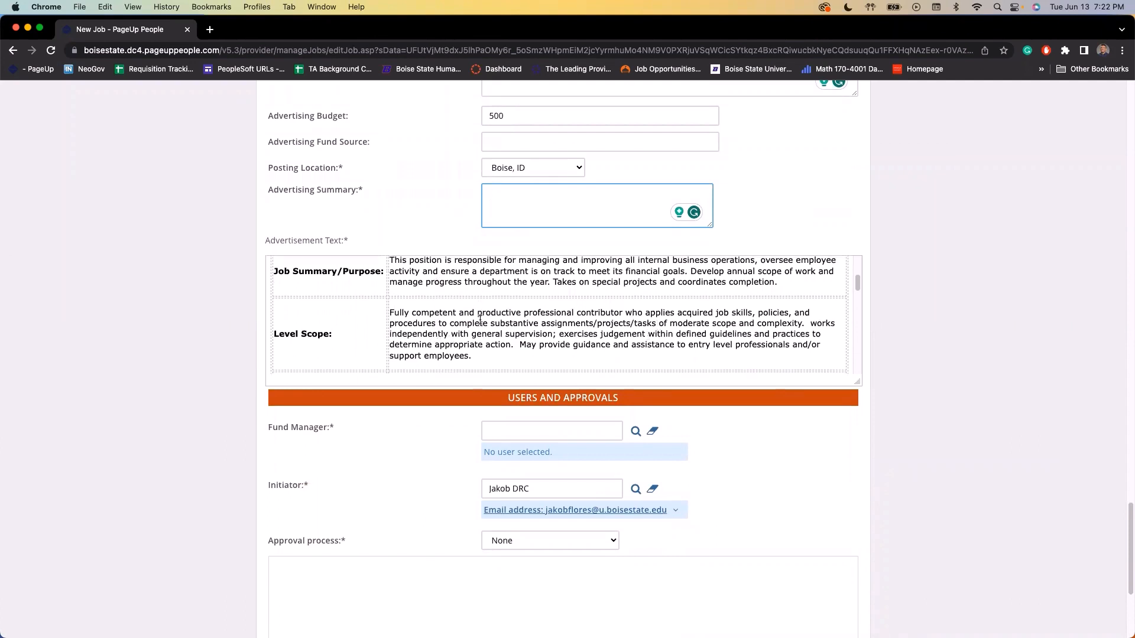
scroll(480, 319, down, 5)
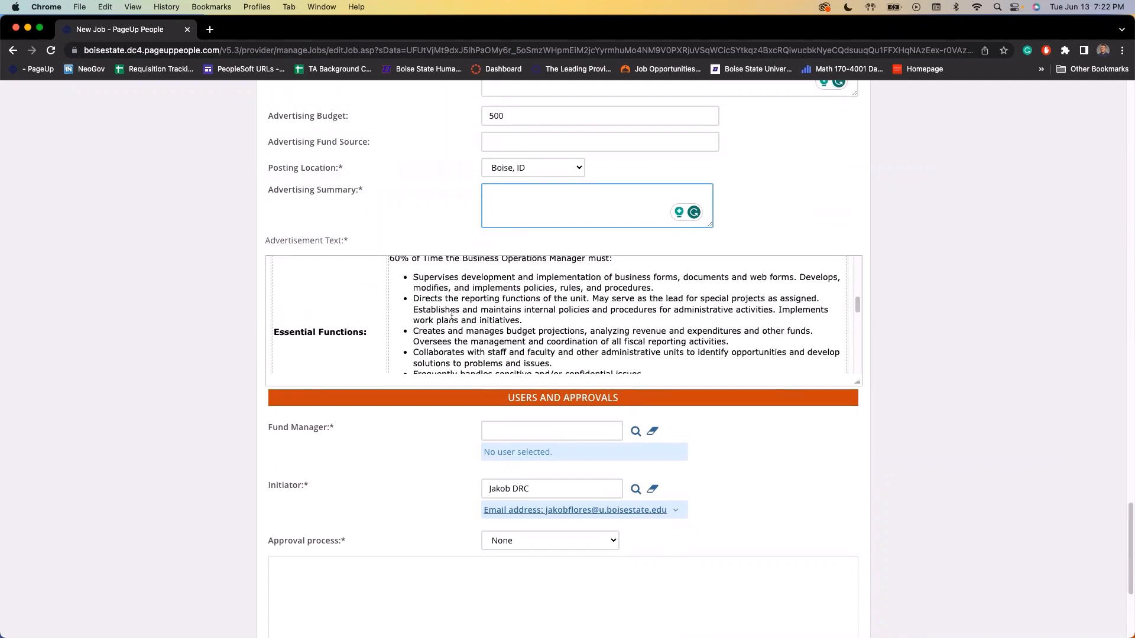
scroll(367, 353, down, 3)
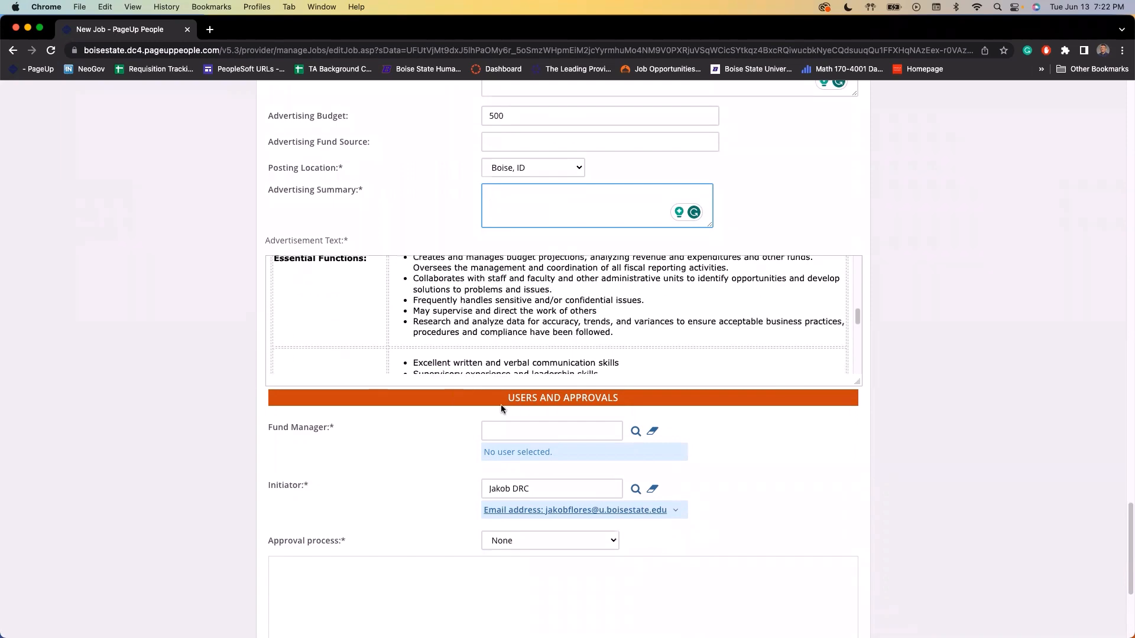
scroll(452, 419, down, 5)
scroll(424, 409, down, 2)
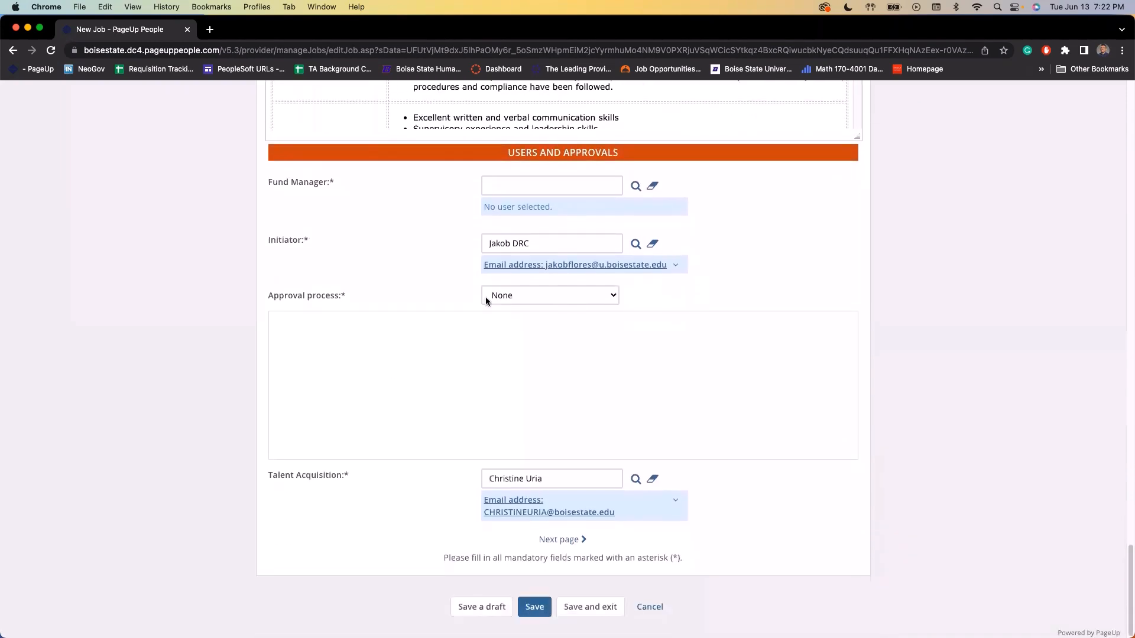
Assign the suggested user from the autofill list as Fund Manager
click(558, 194)
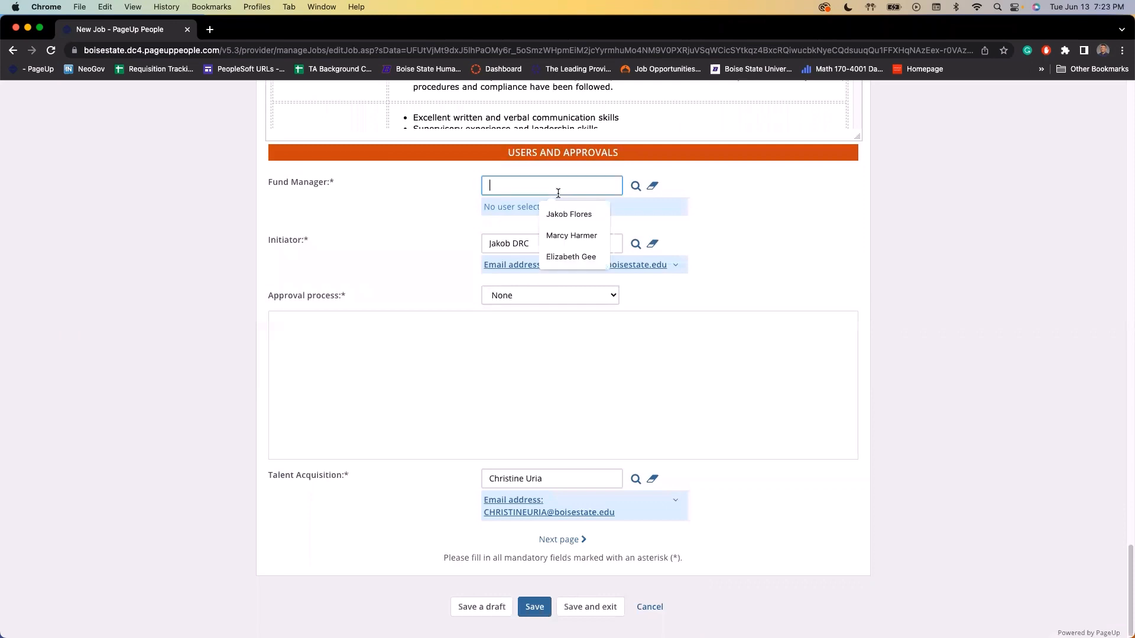
click(589, 208)
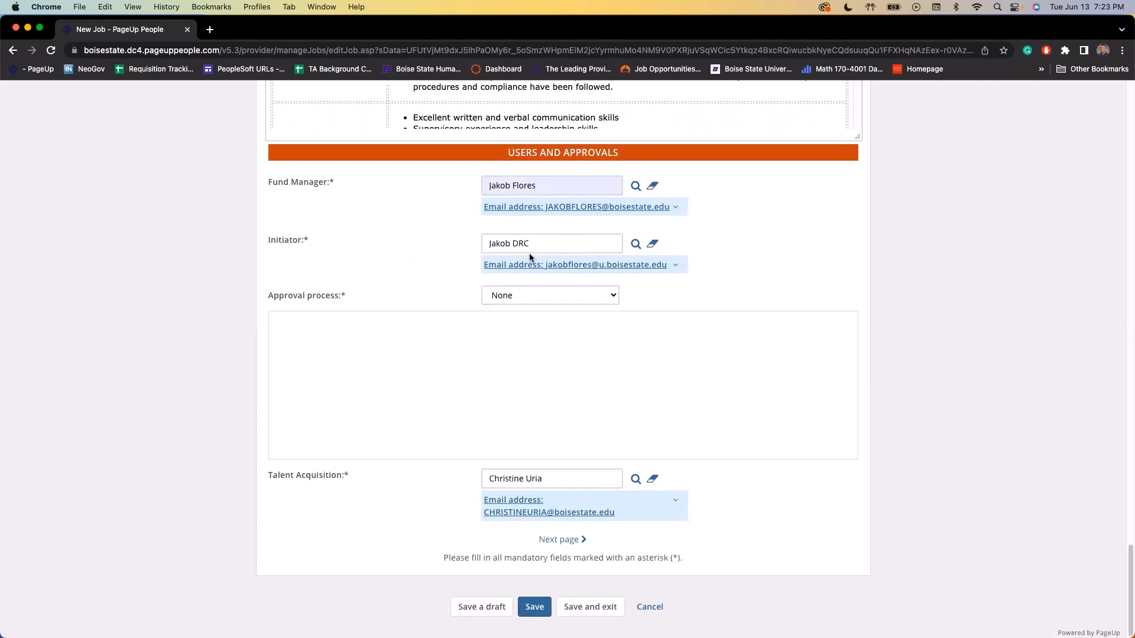
click(523, 299)
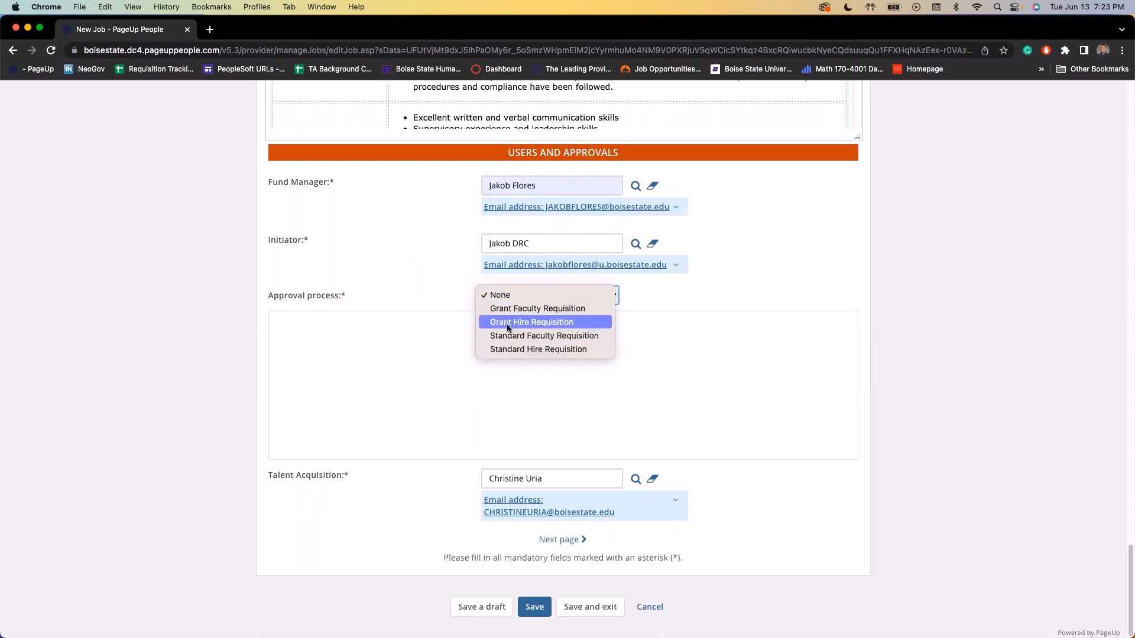
Select Standard Hire Requisition as the approval process
click(530, 349)
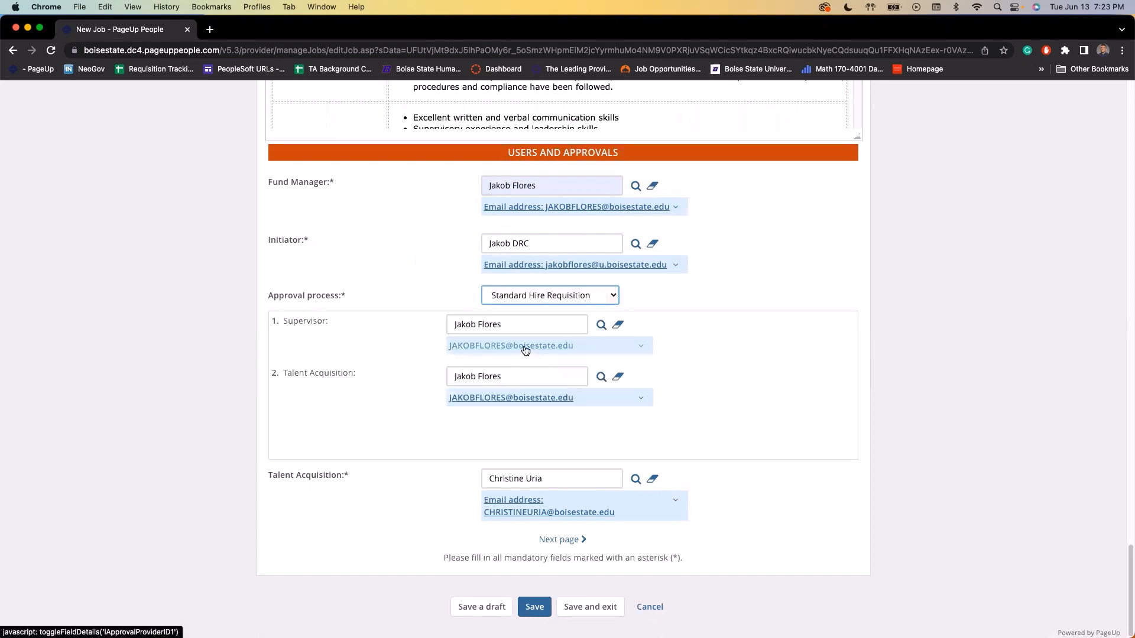